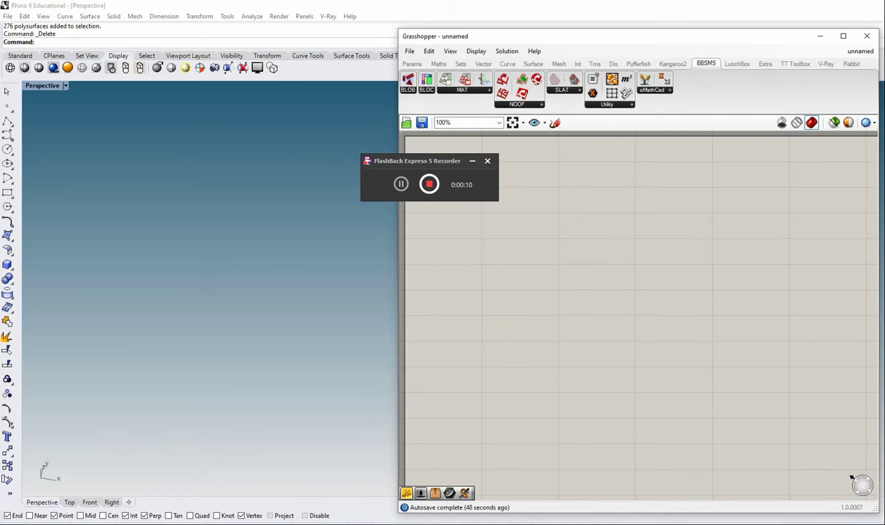
# Open the MATCELL_P_01 definition and view its cell layout up close in perspective
pyautogui.moveTo(714, 333); pyautogui.dragTo(712, 334)
pyautogui.moveTo(175, 313); pyautogui.dragTo(257, 293, button='right')
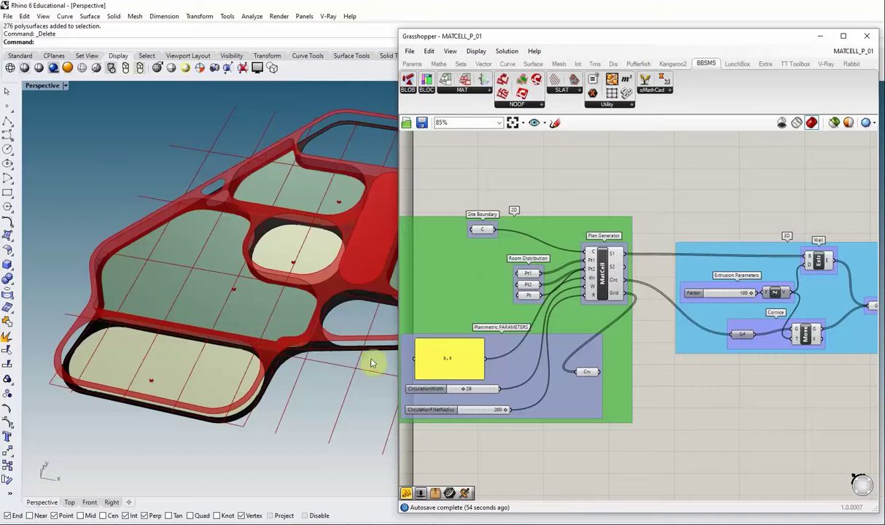
pyautogui.moveTo(371, 378); pyautogui.dragTo(259, 296, button='right')
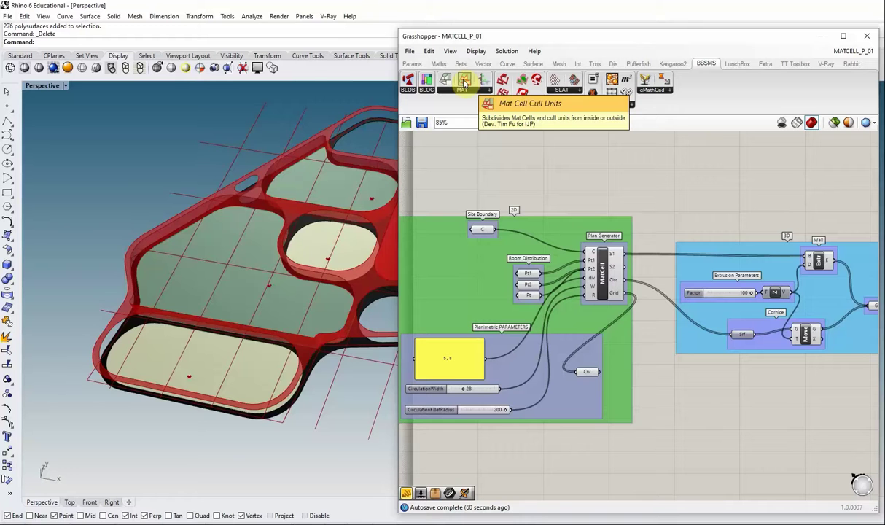
pyautogui.scroll(3, 208, 356)
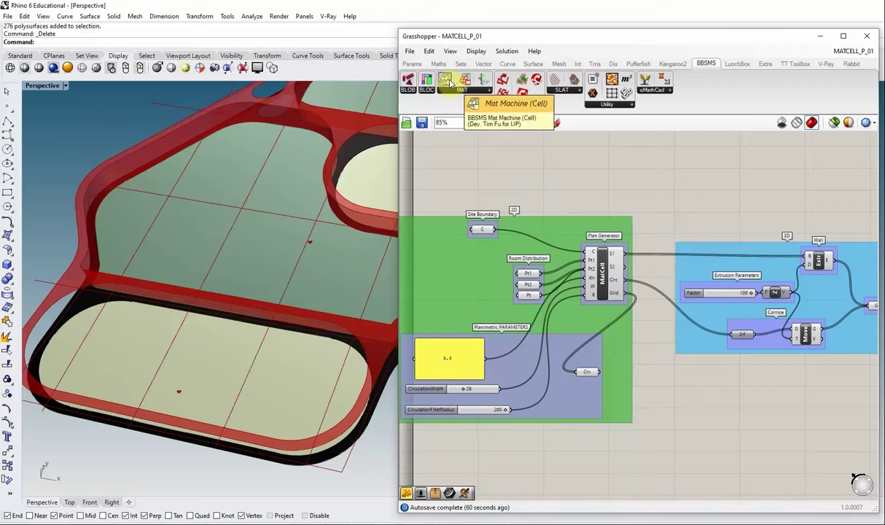
# Place a Mat Cell Cull Units component on the empty canvas below the 3D group, beside the planimetric parameters
pyautogui.moveTo(446, 82); pyautogui.dragTo(671, 372)
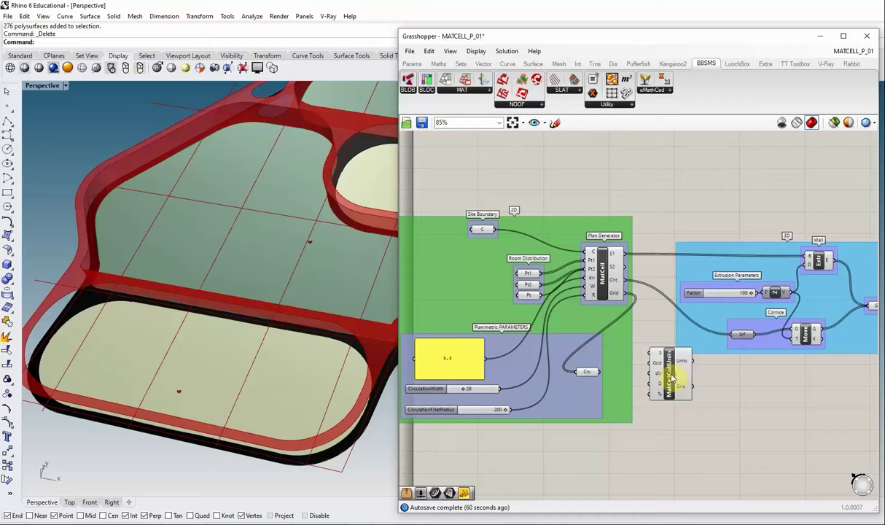
pyautogui.scroll(5, 670, 372)
pyautogui.scroll(-2, 656, 320)
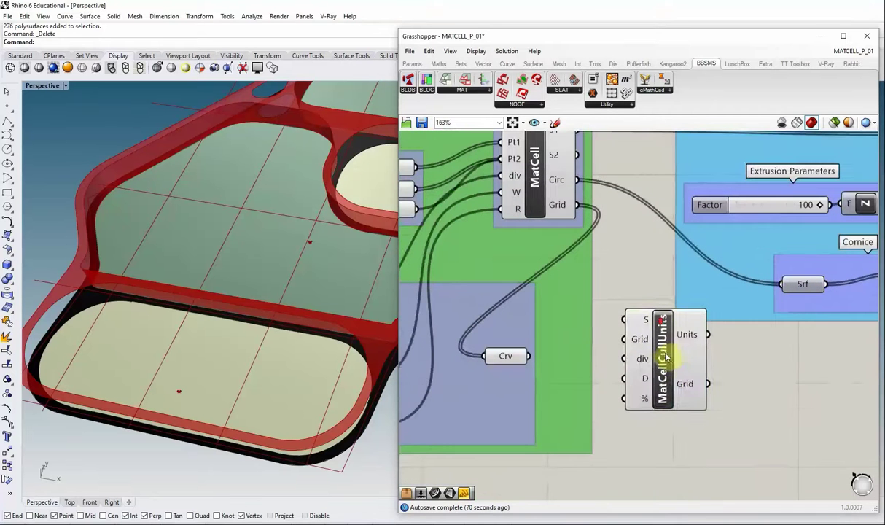
pyautogui.click(666, 353)
pyautogui.scroll(-2, 591, 181)
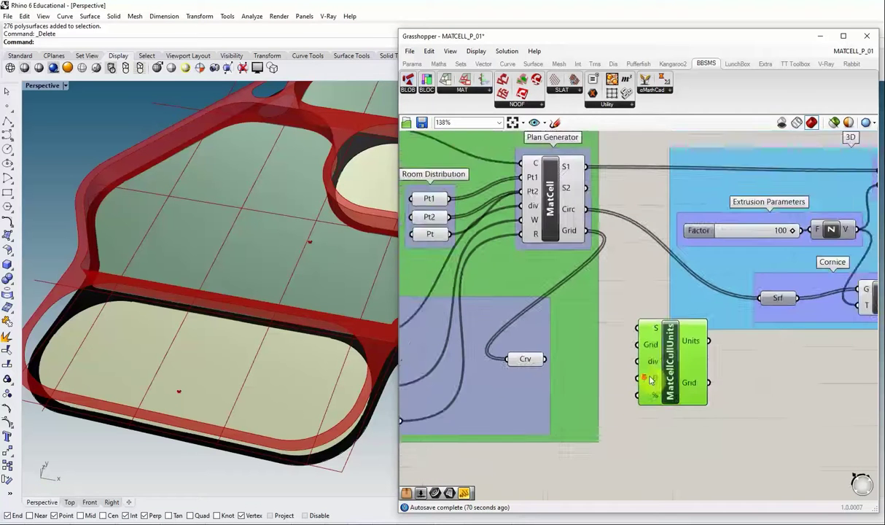
pyautogui.scroll(2, 594, 241)
pyautogui.scroll(-2, 601, 302)
pyautogui.scroll(2, 543, 188)
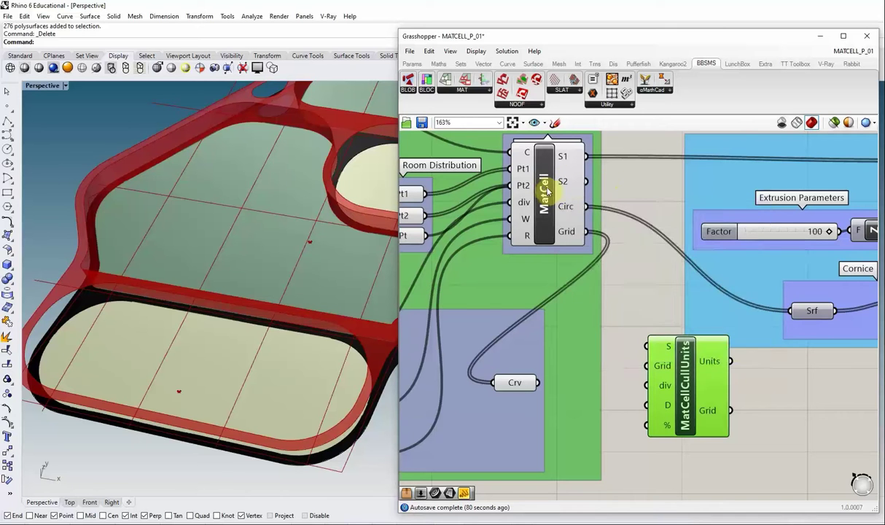
# Wire the MatCell S2 output into the S input of MatCellCullUnits and the grid Crv parameter into its Grid input
pyautogui.moveTo(586, 182); pyautogui.dragTo(645, 347)
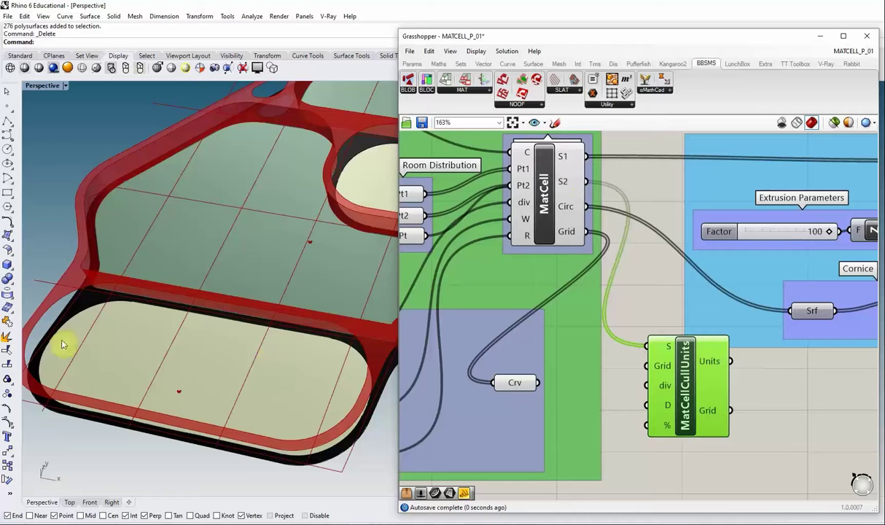
pyautogui.click(514, 382)
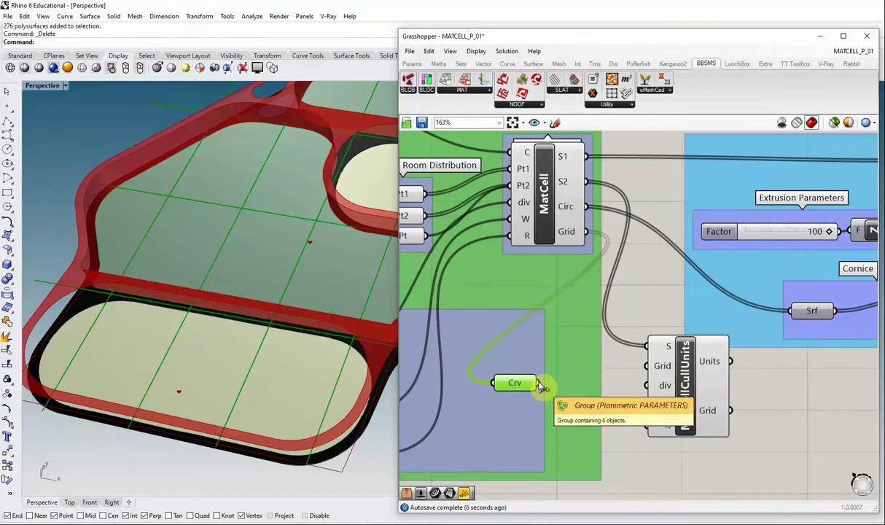
pyautogui.moveTo(540, 382); pyautogui.dragTo(644, 365)
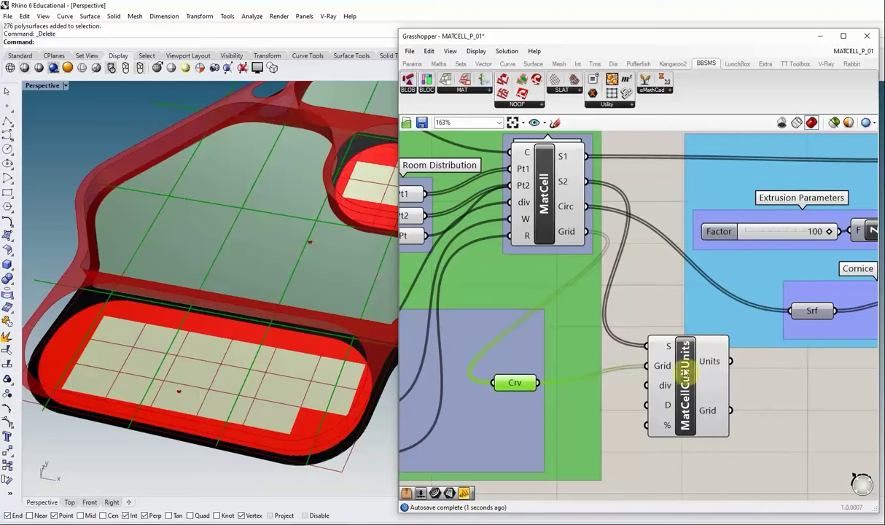
pyautogui.moveTo(682, 417)
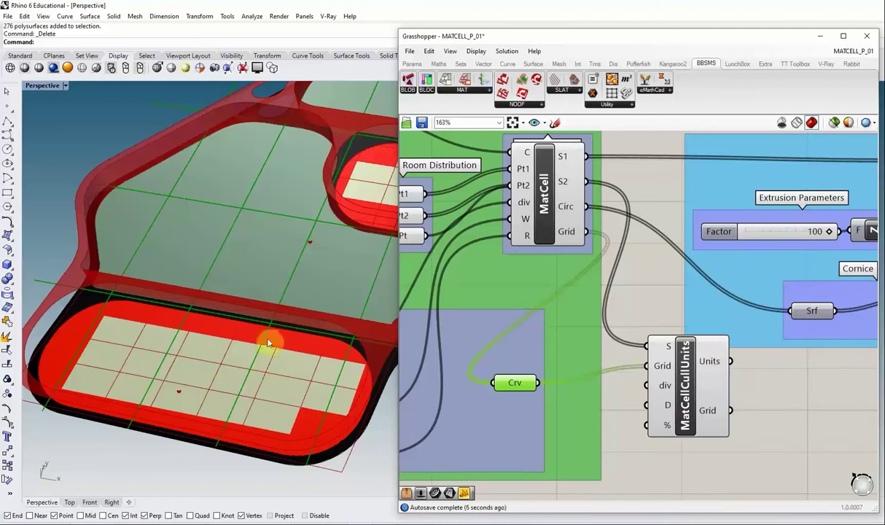
pyautogui.scroll(-3, 165, 352)
pyautogui.scroll(3, 181, 370)
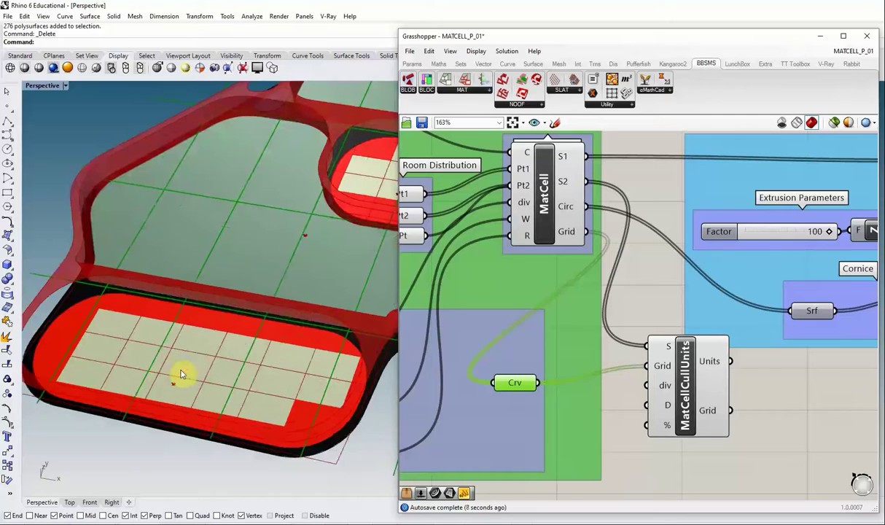
# Move MatCellCullUnits away from the groups and wire a new 0 to 1.00 number slider into its % input
pyautogui.moveTo(673, 408); pyautogui.dragTo(702, 437)
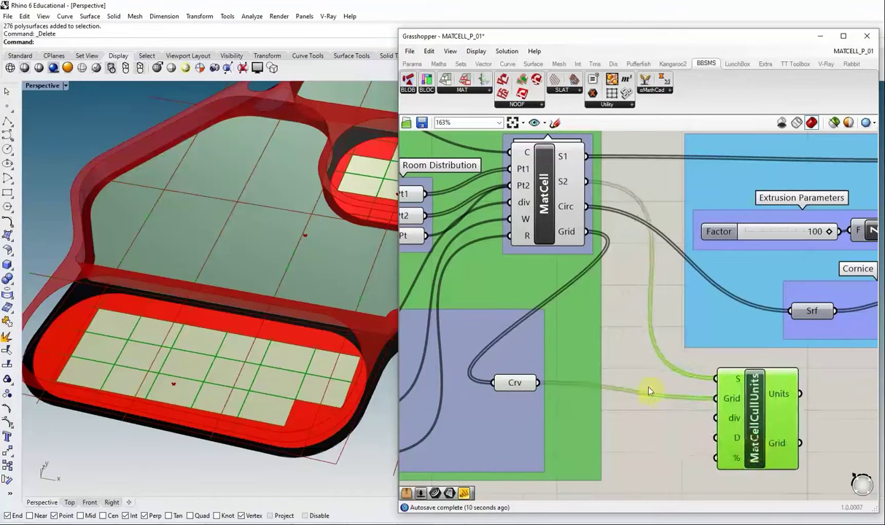
pyautogui.scroll(-1, 677, 452)
pyautogui.scroll(1, 663, 458)
pyautogui.doubleClick(642, 458)
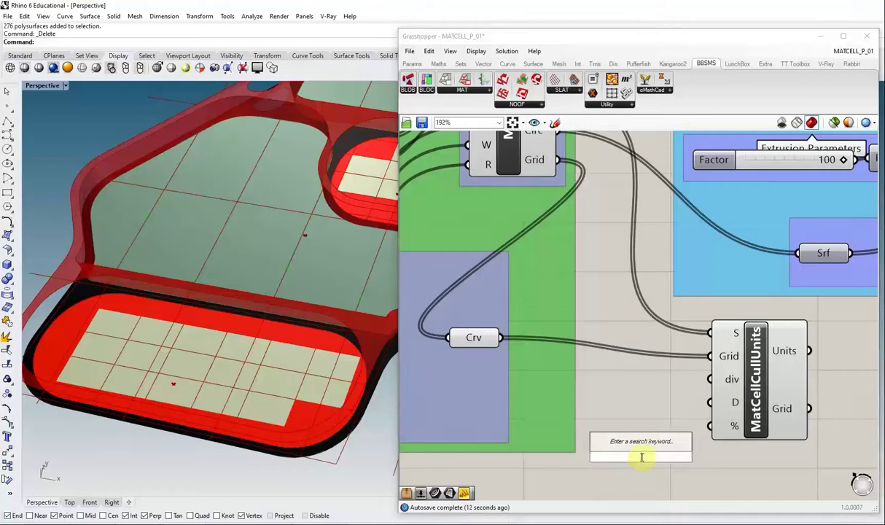
pyautogui.write('0<1.00')
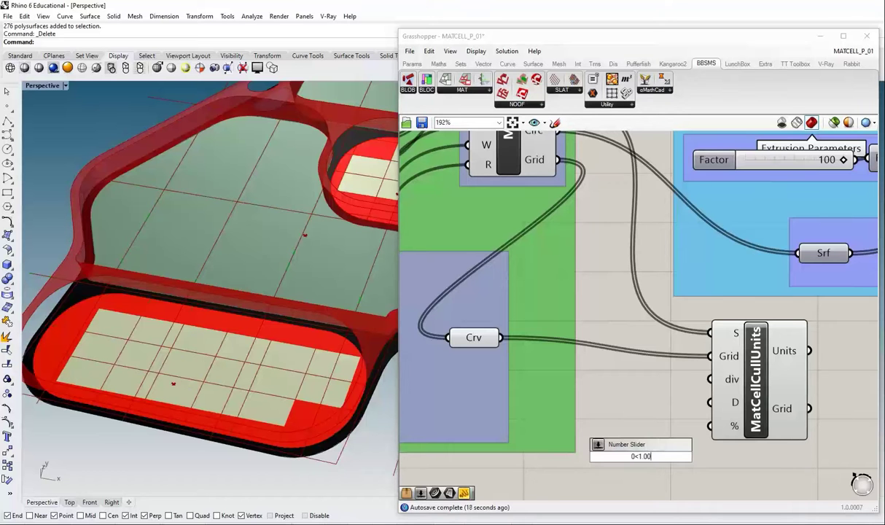
pyautogui.press('Return')
pyautogui.click(577, 457)
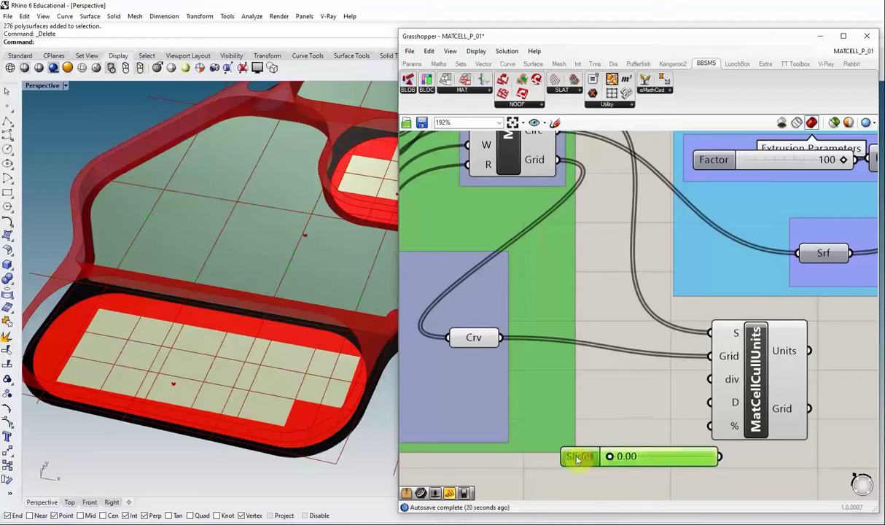
pyautogui.moveTo(577, 457); pyautogui.dragTo(539, 444)
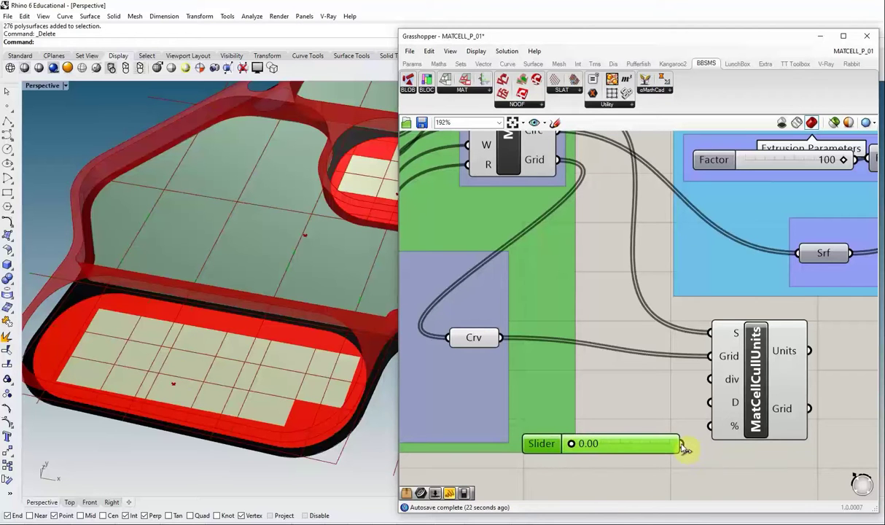
pyautogui.moveTo(681, 444); pyautogui.dragTo(701, 430)
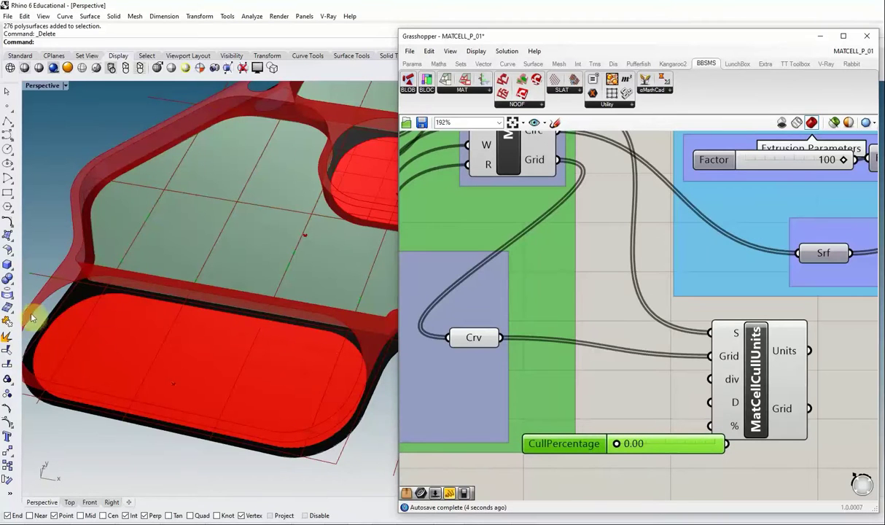
# Set the CullPercentage slider to 0.15 and reposition it just below the MatCellCullUnits inputs
pyautogui.scroll(3, 660, 465)
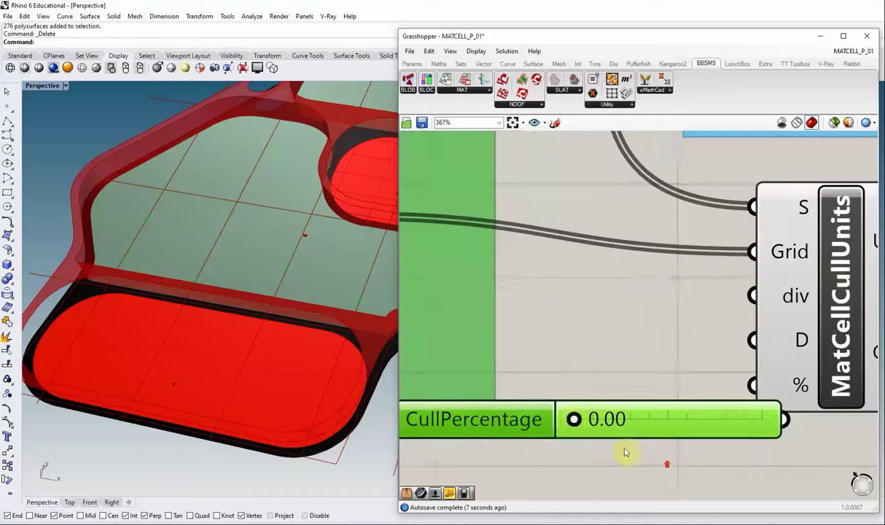
pyautogui.moveTo(574, 418); pyautogui.dragTo(601, 419)
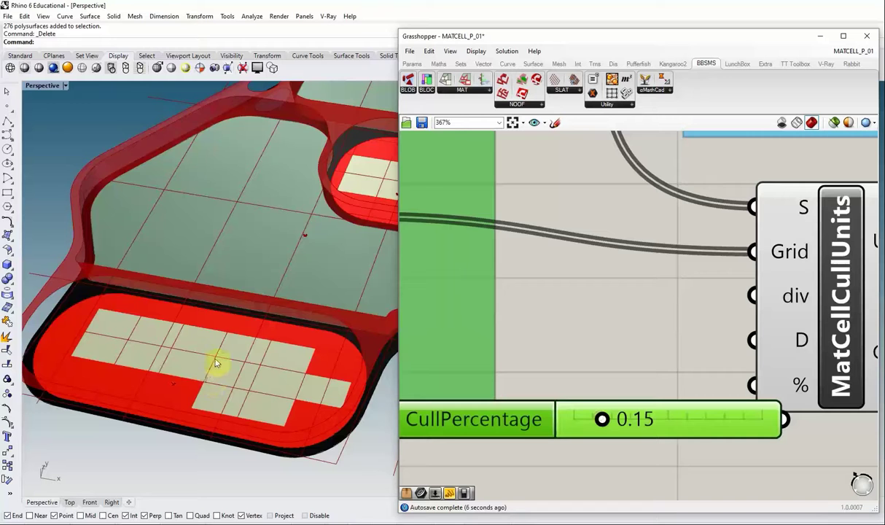
pyautogui.scroll(-5, 216, 352)
pyautogui.scroll(-3, 510, 333)
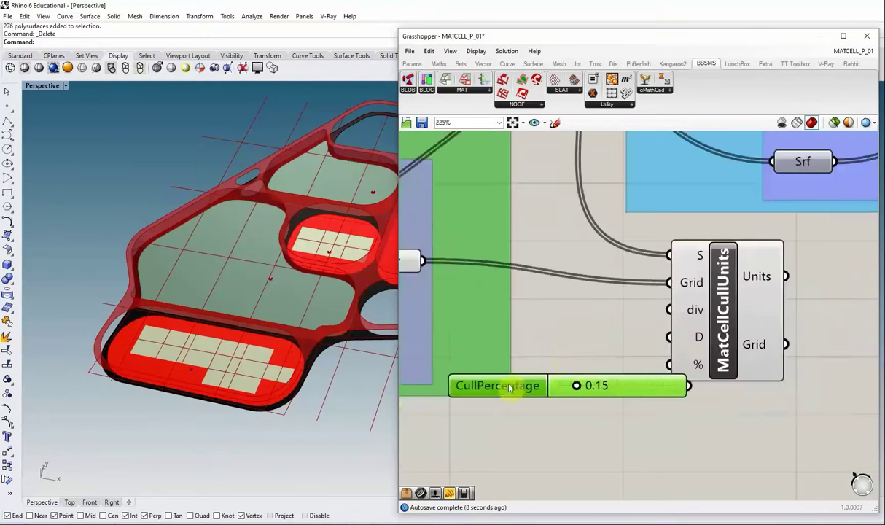
pyautogui.moveTo(484, 381); pyautogui.dragTo(515, 395)
pyautogui.scroll(-2, 515, 395)
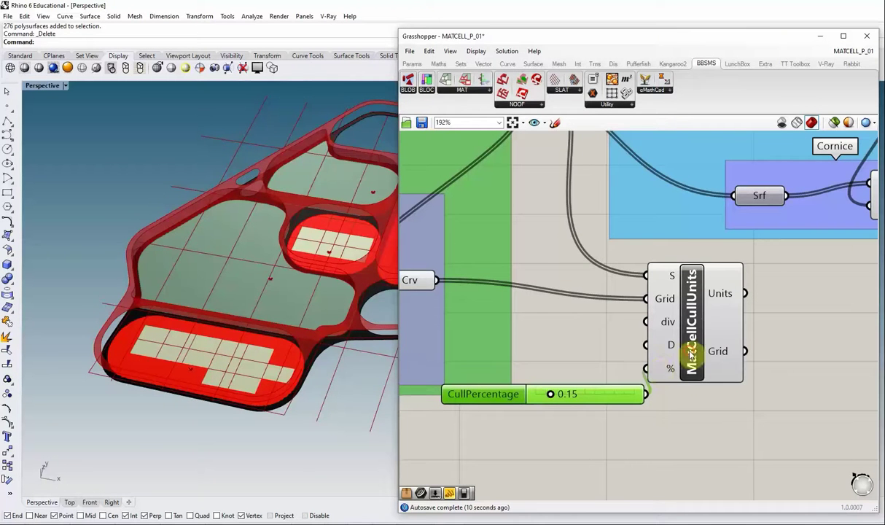
# Add a Panel to the canvas beside the div input of MatCellCullUnits
pyautogui.click(656, 339)
pyautogui.scroll(5, 146, 328)
pyautogui.scroll(-4, 194, 358)
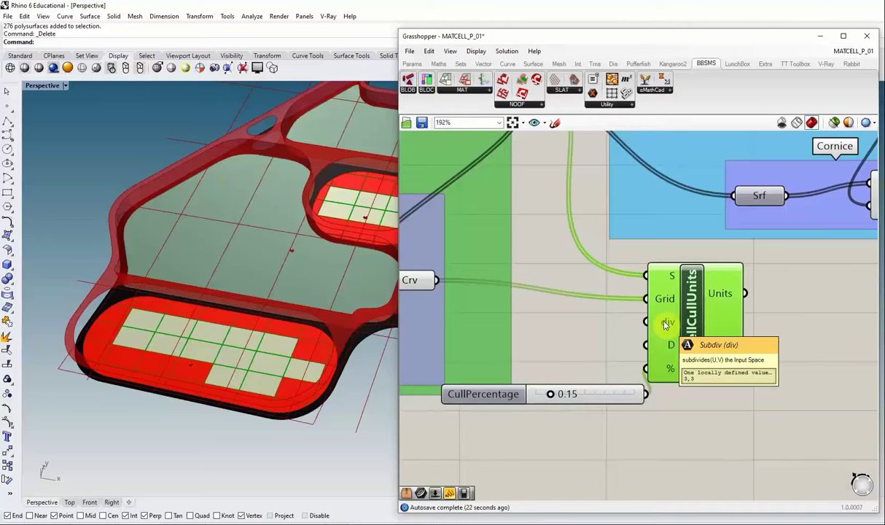
pyautogui.doubleClick(560, 335)
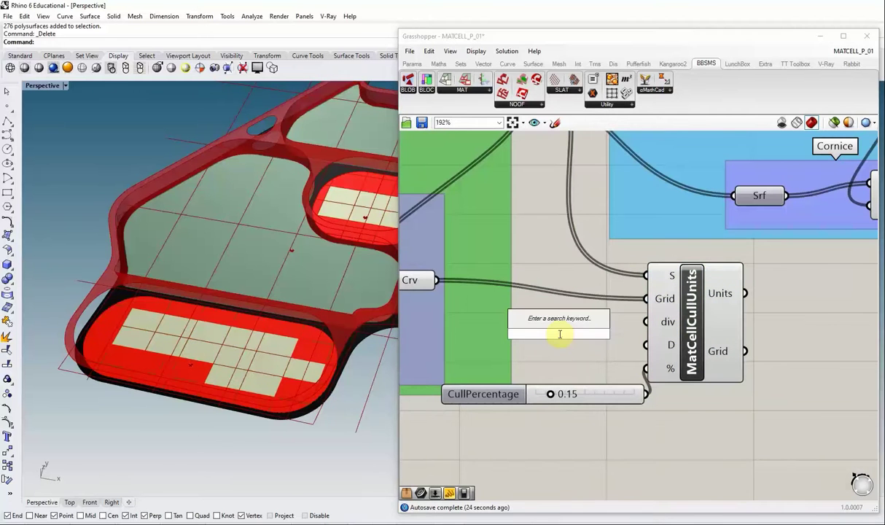
pyautogui.write('PANEL')
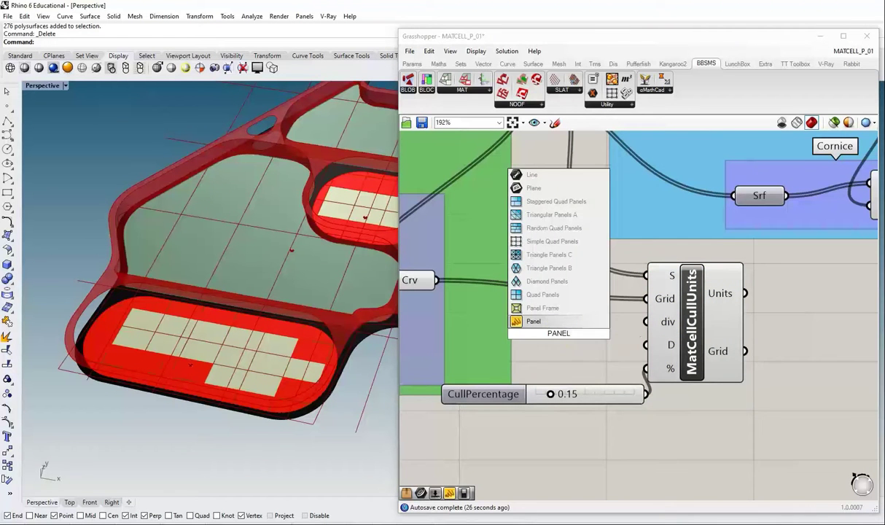
pyautogui.press('Return')
# Enter 4,8 as the panel's content, wire it into the div input and check the resulting subdivision in the rooms
pyautogui.doubleClick(545, 325)
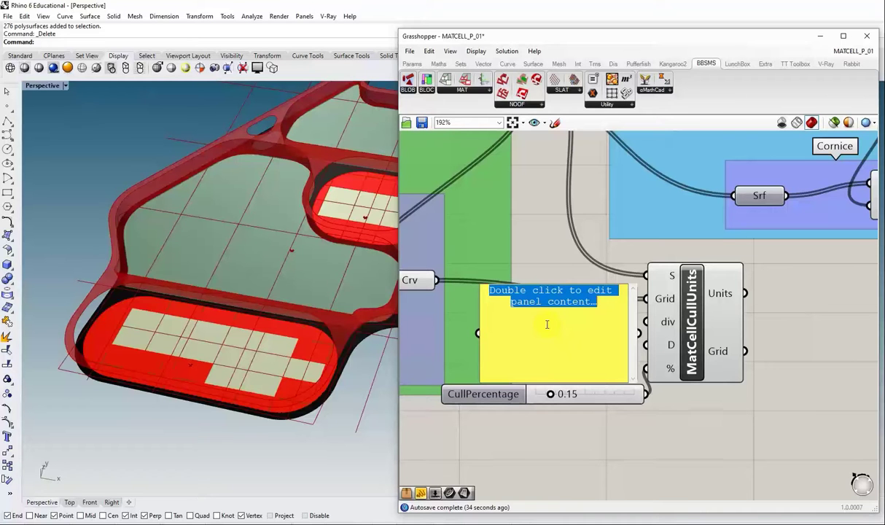
pyautogui.write('4,8')
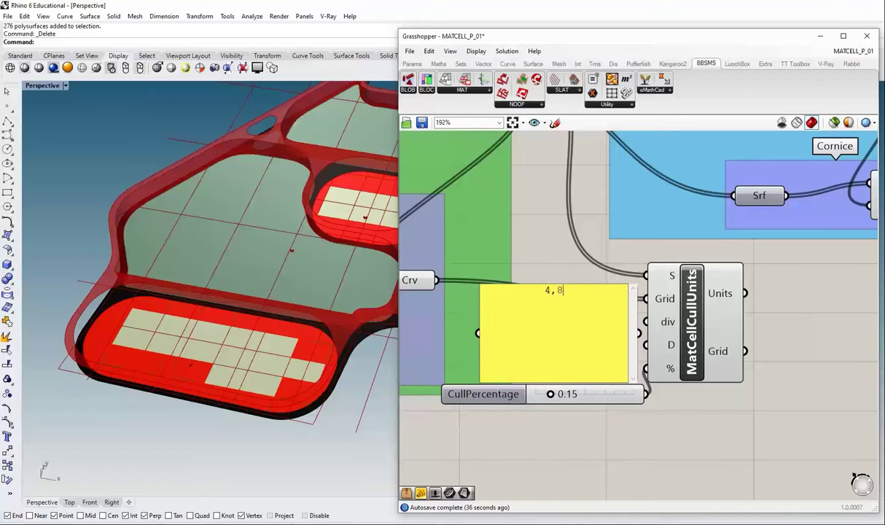
pyautogui.click(551, 273)
pyautogui.moveTo(544, 325); pyautogui.dragTo(521, 319)
pyautogui.moveTo(611, 329); pyautogui.dragTo(646, 321)
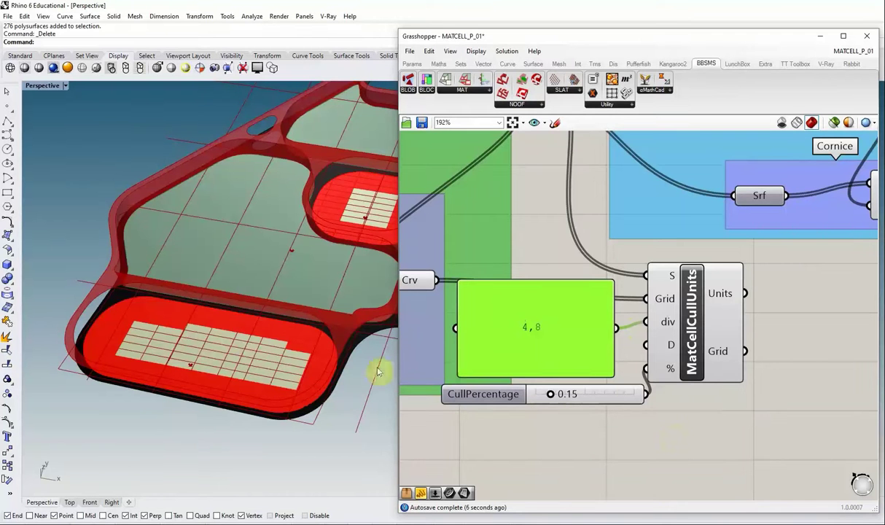
pyautogui.click(705, 361)
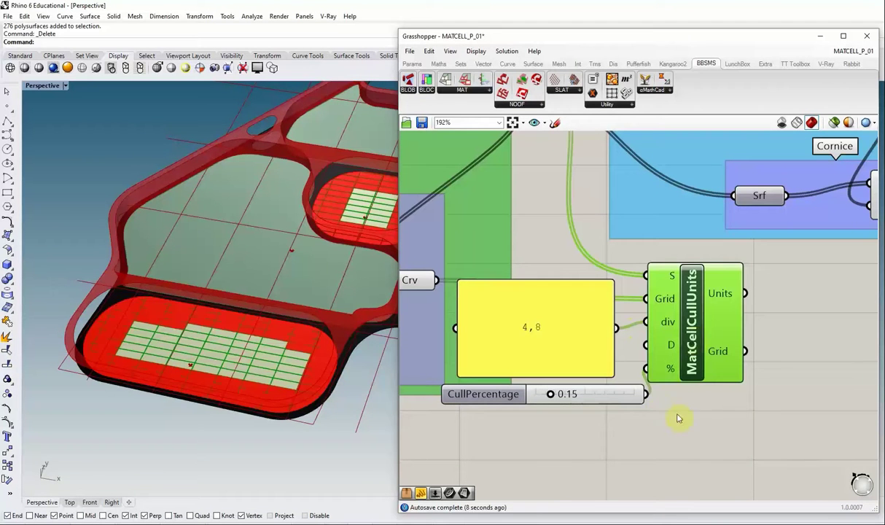
pyautogui.scroll(3, 164, 351)
pyautogui.scroll(-2, 160, 349)
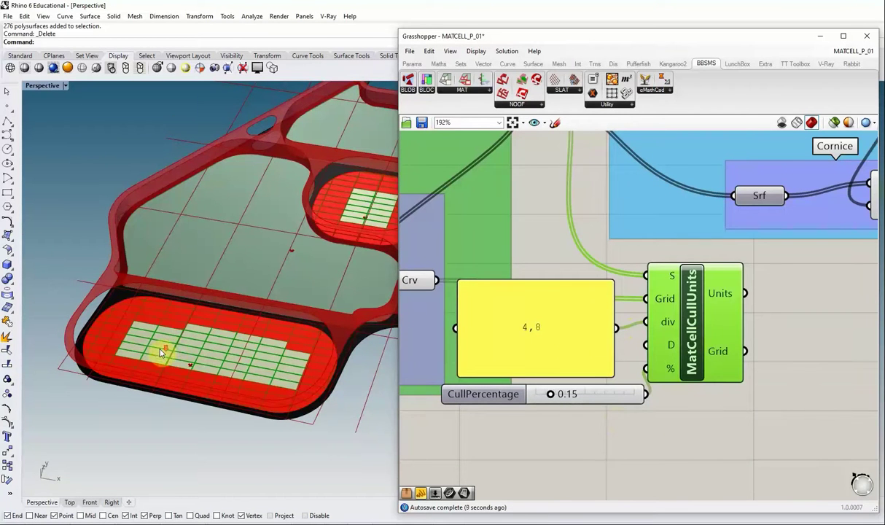
pyautogui.click(664, 426)
# Add a Curve parameter and wire the Units output of MatCellCullUnits into it
pyautogui.moveTo(727, 296)
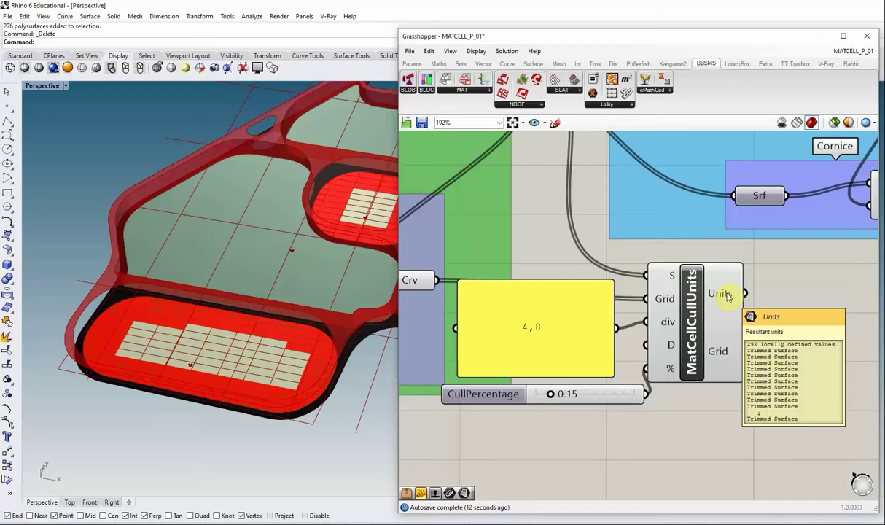
pyautogui.doubleClick(776, 291)
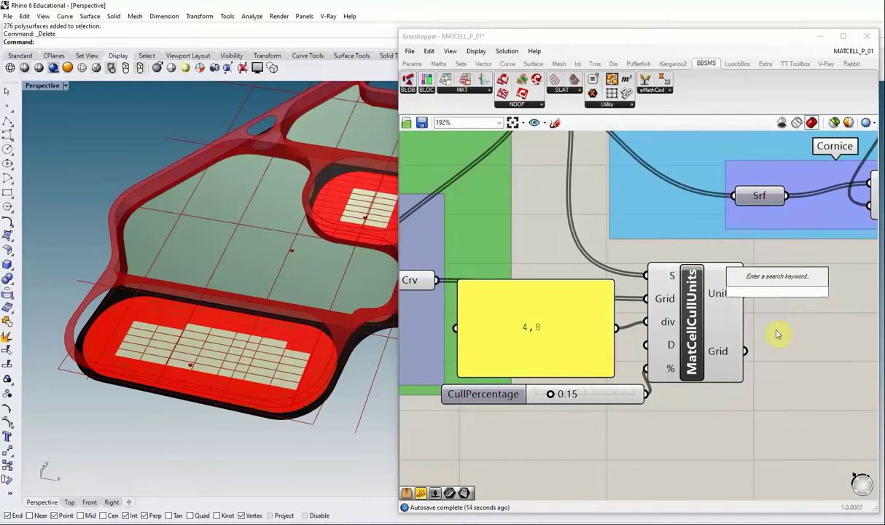
pyautogui.write('CRV')
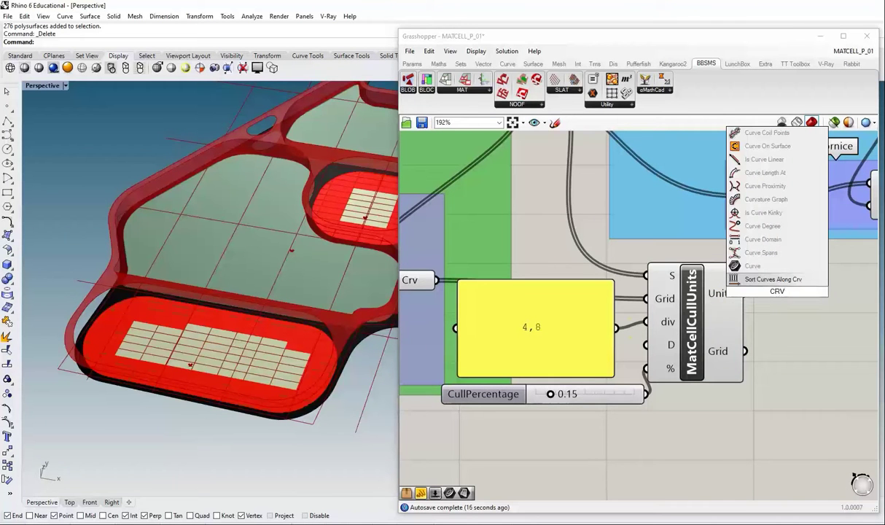
pyautogui.click(752, 265)
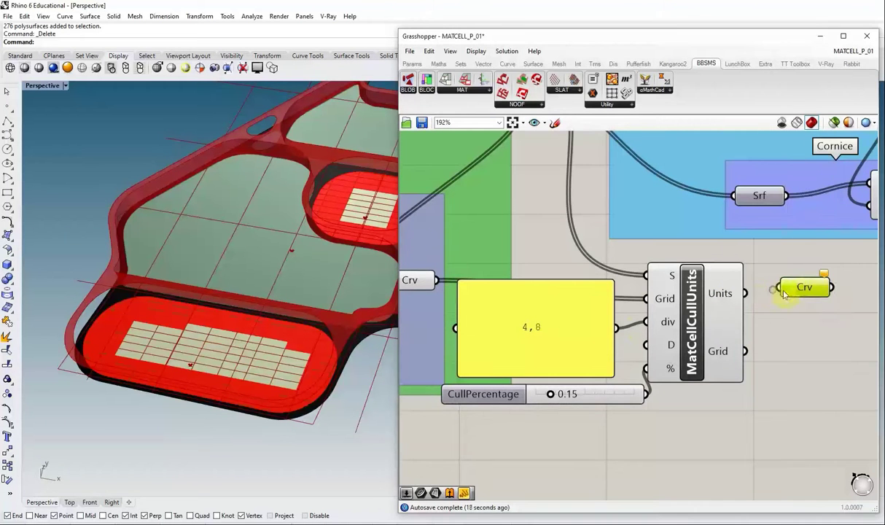
pyautogui.moveTo(744, 293); pyautogui.dragTo(776, 287)
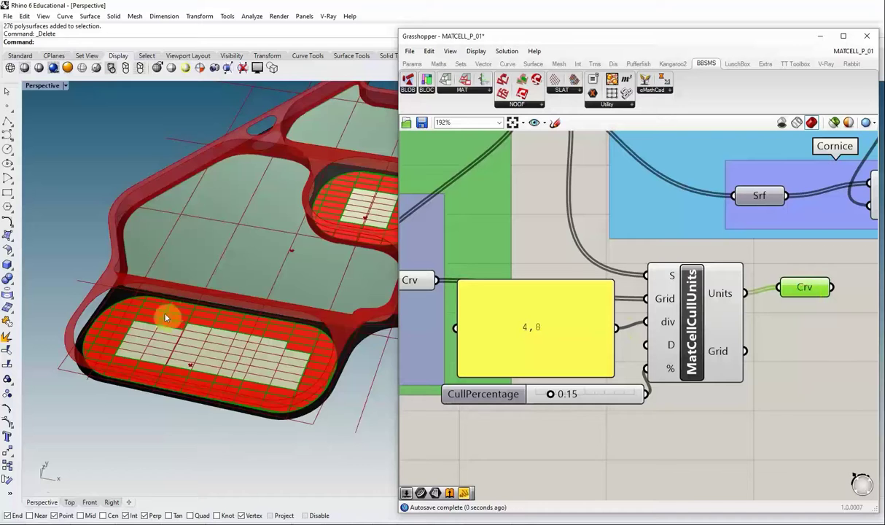
# Add an Extrude component beside the Curve parameter holding the culled units and wire that parameter into its base input
pyautogui.scroll(8, 168, 317)
pyautogui.scroll(-10, 121, 326)
pyautogui.scroll(3, 175, 348)
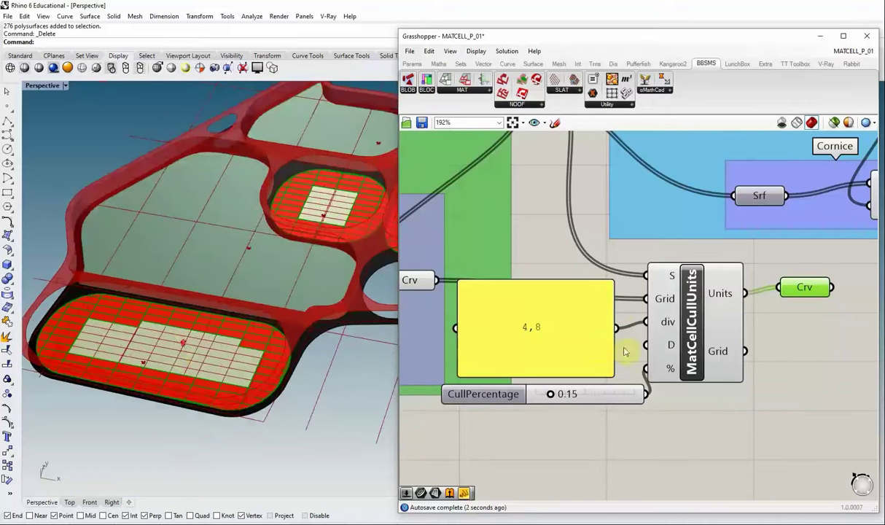
pyautogui.scroll(-2, 727, 332)
pyautogui.scroll(3, 723, 310)
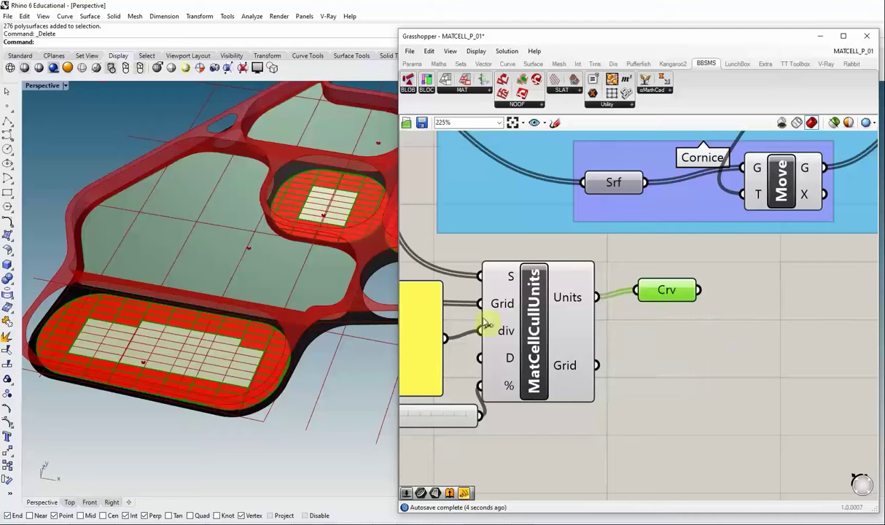
pyautogui.moveTo(527, 311); pyautogui.dragTo(536, 312)
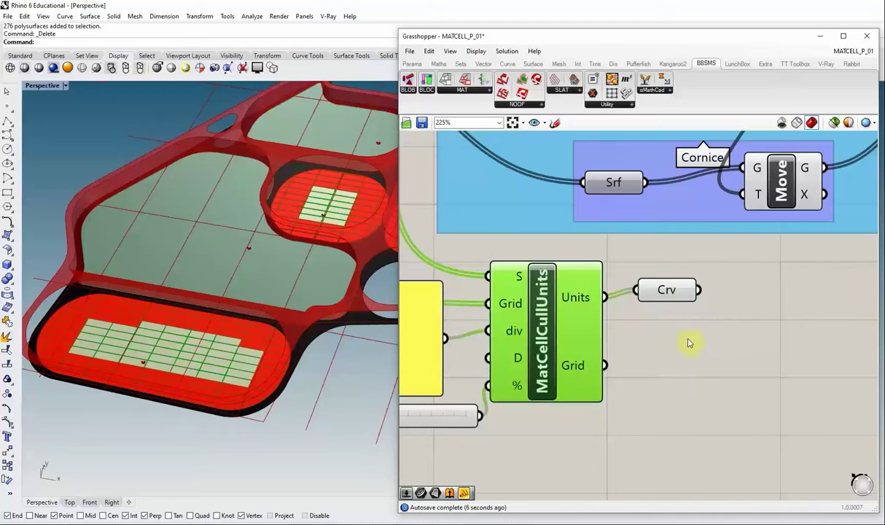
pyautogui.doubleClick(688, 339)
pyautogui.write('EXTR')
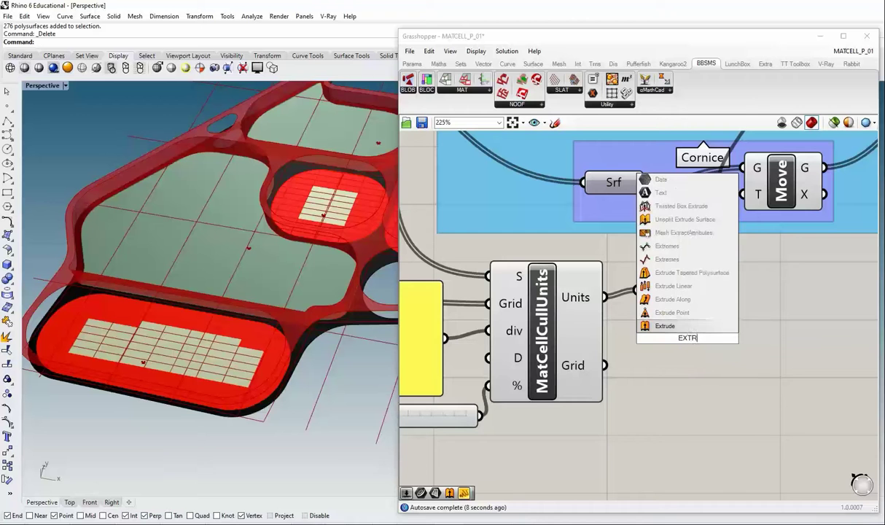
pyautogui.click(665, 327)
pyautogui.moveTo(682, 326); pyautogui.dragTo(754, 318)
pyautogui.moveTo(705, 300); pyautogui.dragTo(783, 317)
pyautogui.doubleClick(664, 377)
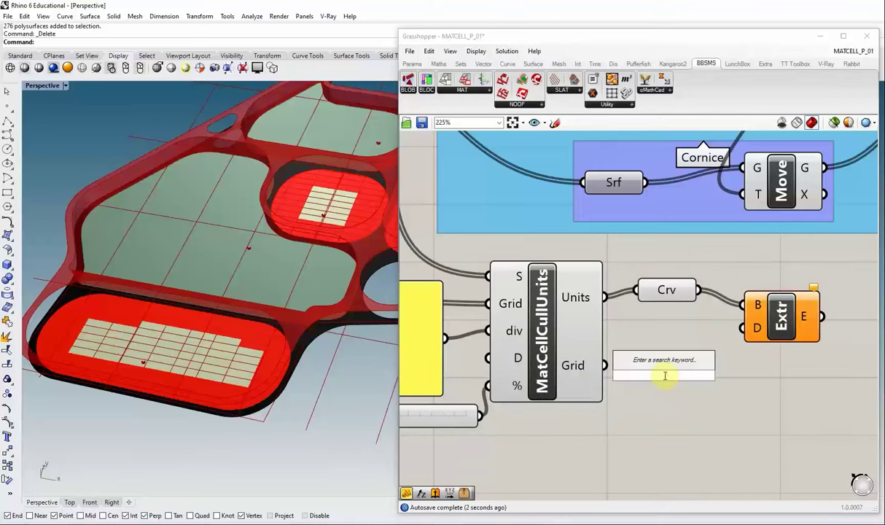
pyautogui.write('com')
pyautogui.press('Return')
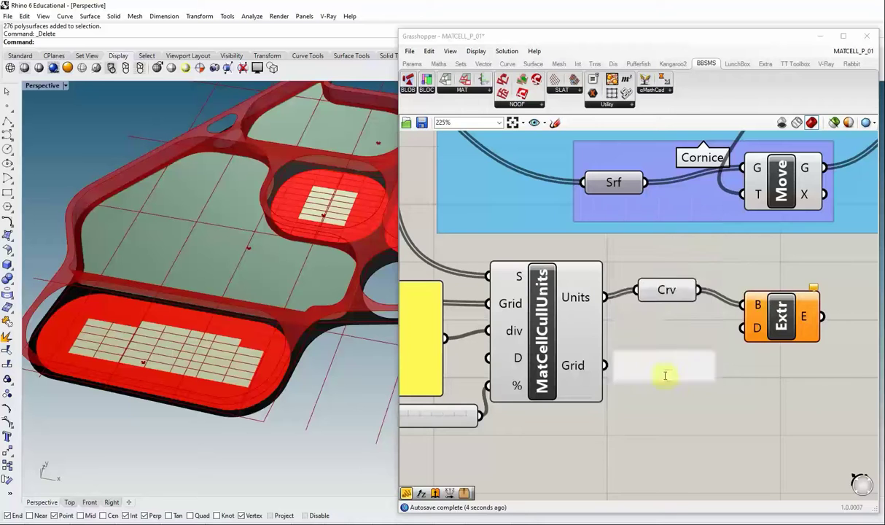
# Add a Panel containing 0,0,100 and wire it into the Extrude component's direction input
pyautogui.doubleClick(665, 375)
pyautogui.write('PAN')
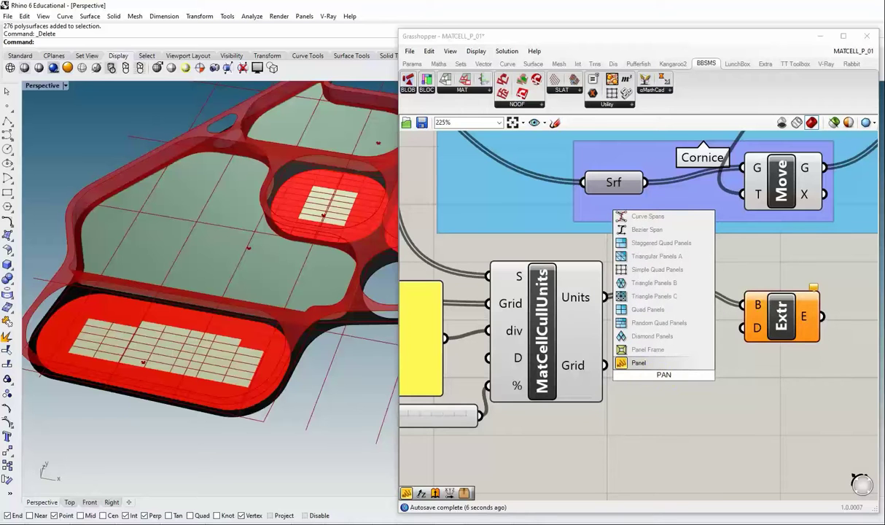
pyautogui.click(627, 359)
pyautogui.doubleClick(637, 368)
pyautogui.write('0')
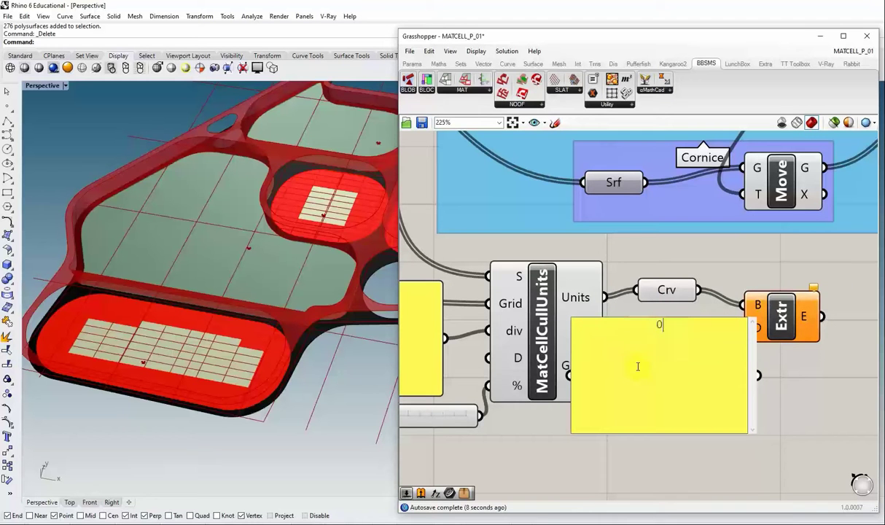
pyautogui.write(',0,100')
pyautogui.click(807, 398)
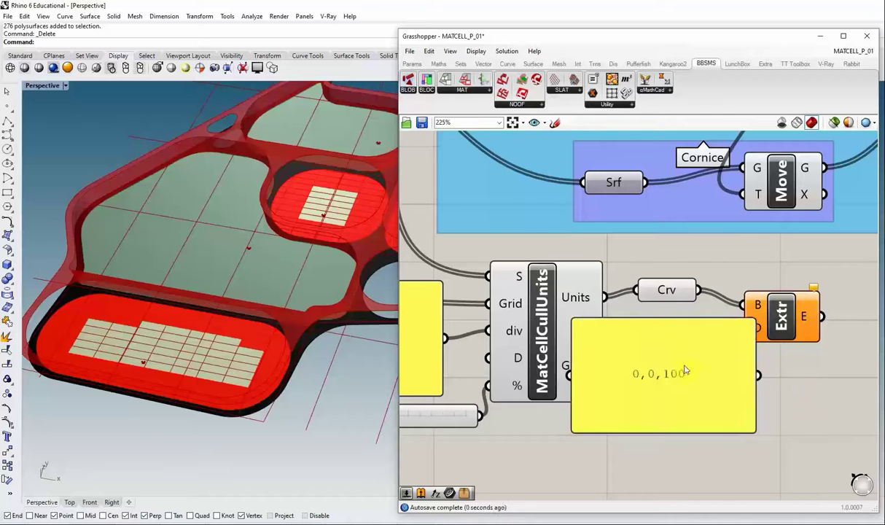
pyautogui.moveTo(684, 364); pyautogui.dragTo(636, 361)
pyautogui.moveTo(711, 373); pyautogui.dragTo(740, 328)
# Examine the extruded units in the long room, around its inner opening and along its curved outer edge
pyautogui.scroll(3, 69, 314)
pyautogui.scroll(5, 69, 314)
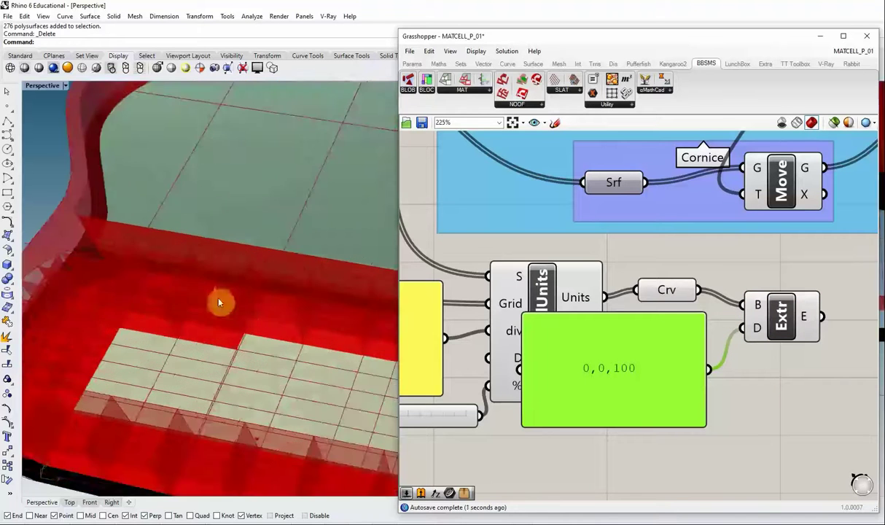
pyautogui.scroll(-5, 219, 303)
pyautogui.scroll(5, 139, 331)
pyautogui.scroll(-3, 69, 307)
pyautogui.scroll(-2, 68, 306)
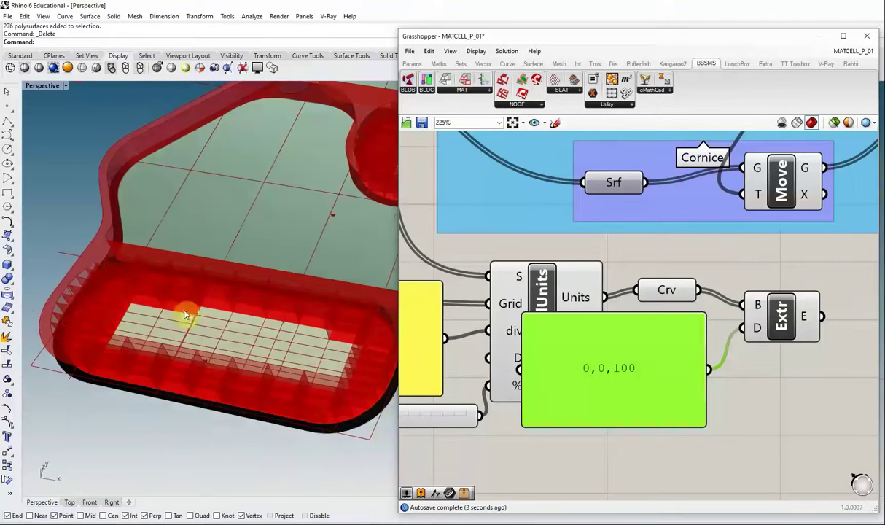
pyautogui.scroll(2, 81, 275)
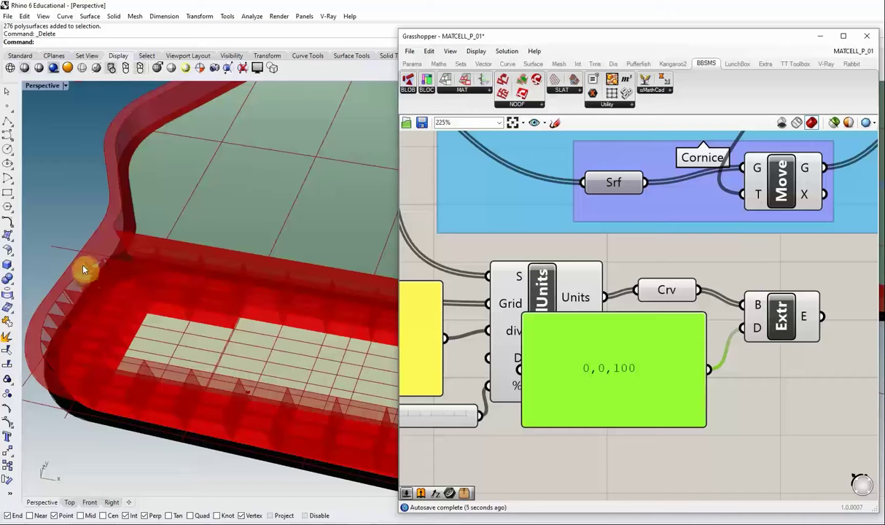
pyautogui.scroll(-2, 94, 271)
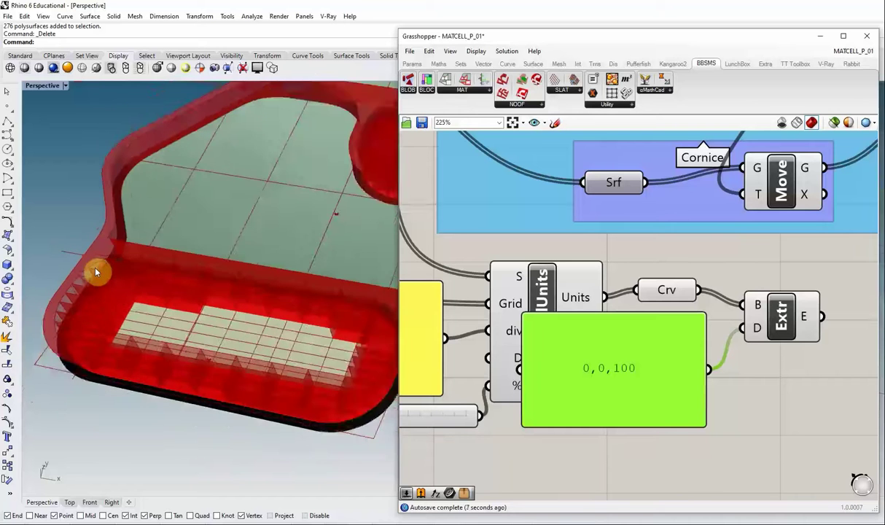
pyautogui.scroll(2, 106, 244)
pyautogui.scroll(-2, 136, 294)
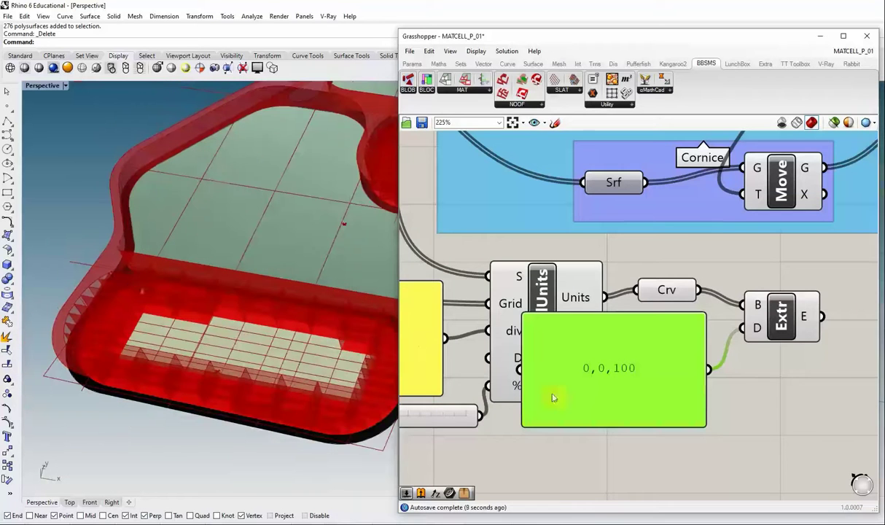
# Move the 0,0,100 panel clear of the unit inputs, then add a Cap Holes component fed by the Extrude output
pyautogui.click(756, 412)
pyautogui.scroll(-2, 592, 377)
pyautogui.click(604, 401)
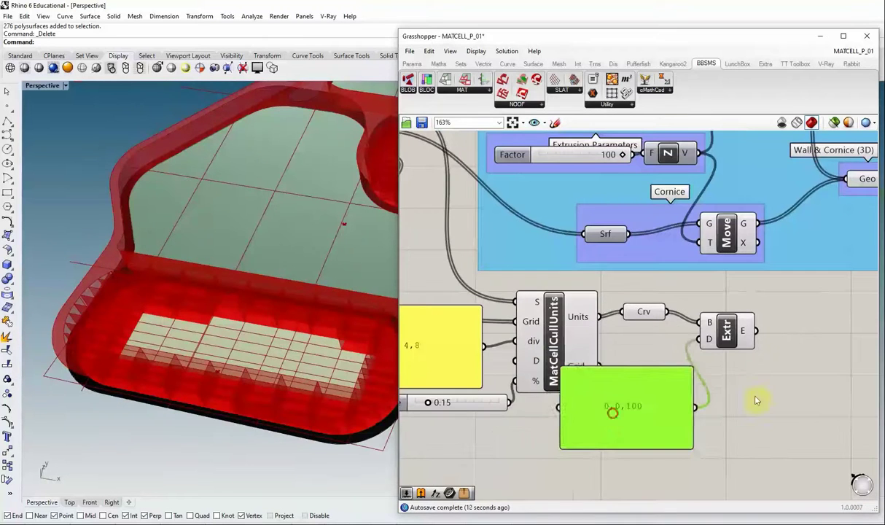
pyautogui.scroll(3, 781, 363)
pyautogui.scroll(-3, 783, 360)
pyautogui.scroll(2, 705, 312)
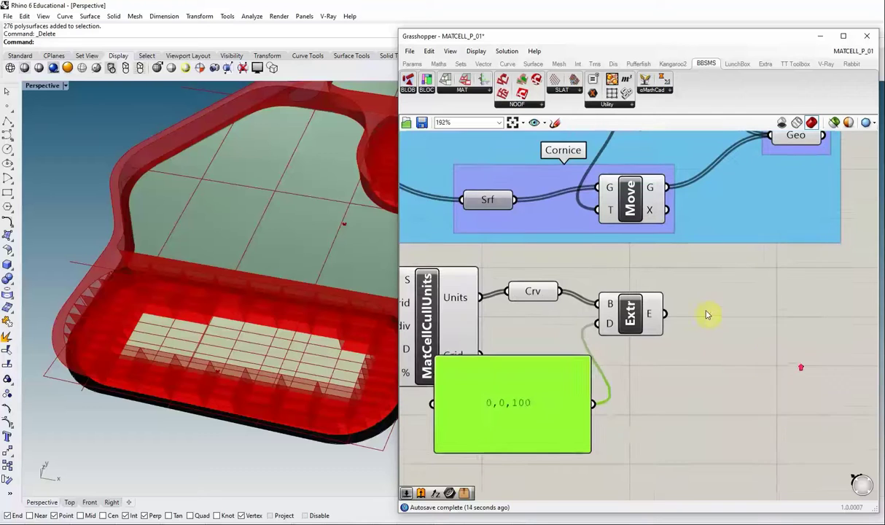
pyautogui.doubleClick(705, 312)
pyautogui.write('CAP')
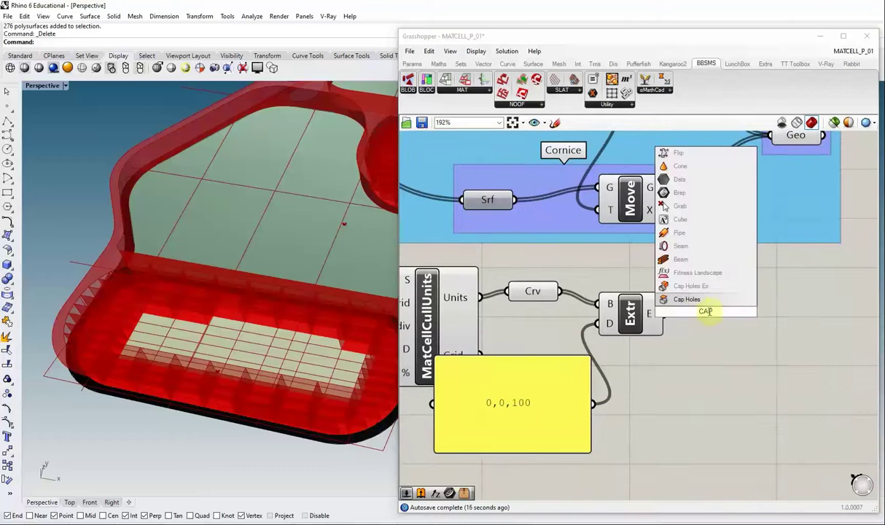
pyautogui.click(681, 299)
pyautogui.moveTo(692, 312)
pyautogui.mouseDown()
pyautogui.moveTo(660, 311)
pyautogui.moveTo(711, 312)
pyautogui.moveTo(682, 313)
pyautogui.mouseUp()
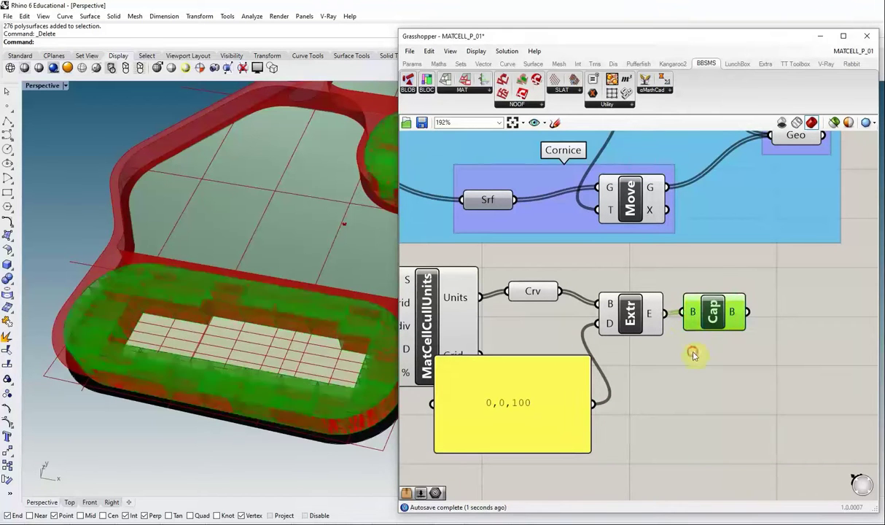
pyautogui.click(693, 355)
# Check the capped units in the rooms and bake the Cap Holes result onto Layer 01
pyautogui.click(714, 323)
pyautogui.scroll(3, 129, 302)
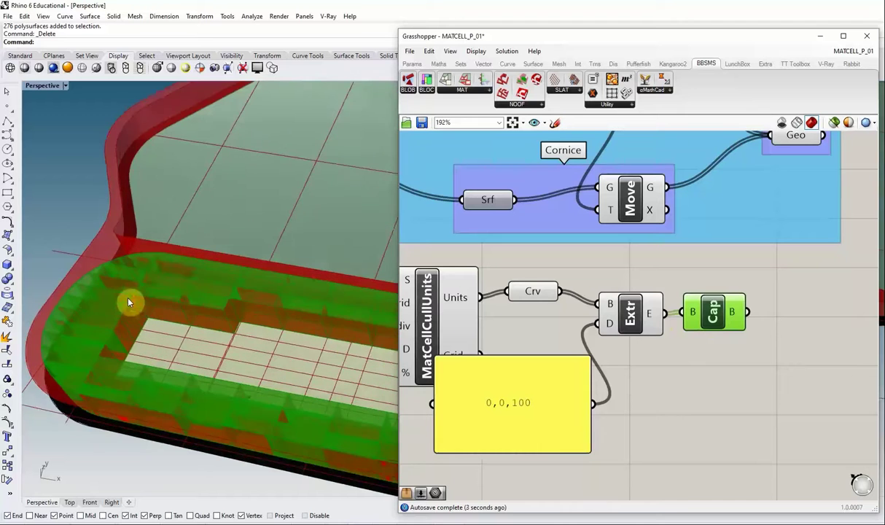
pyautogui.scroll(-3, 150, 273)
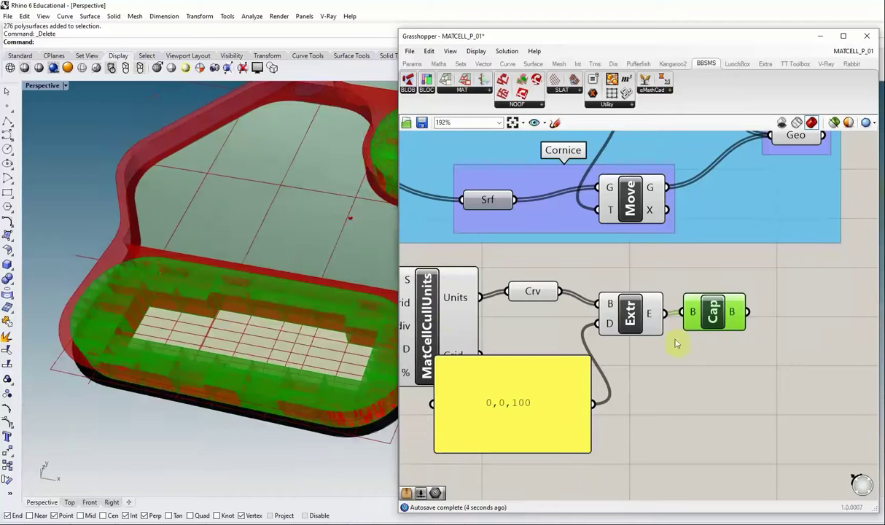
pyautogui.rightClick(714, 311)
pyautogui.click(729, 346)
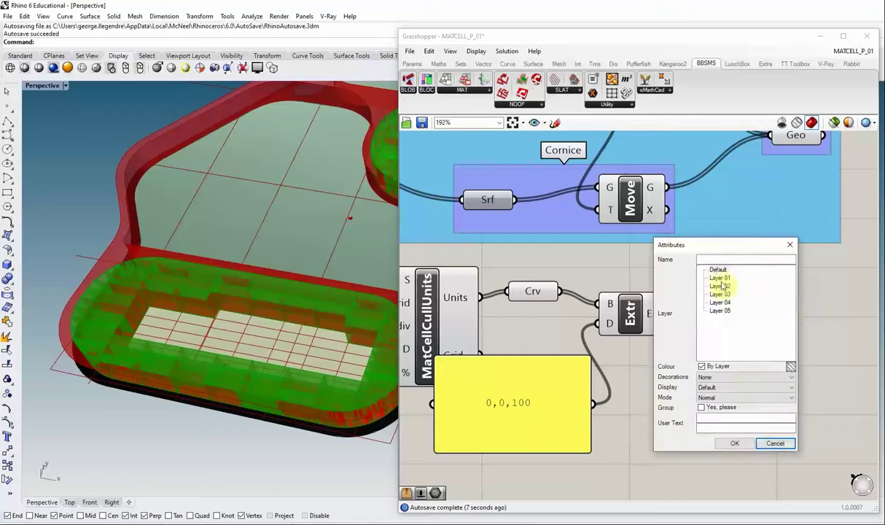
pyautogui.click(719, 286)
pyautogui.click(734, 443)
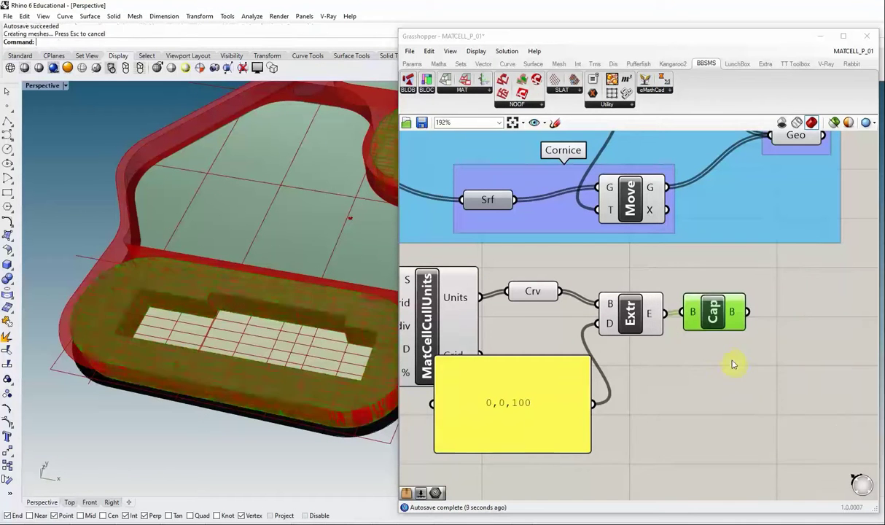
pyautogui.click(734, 364)
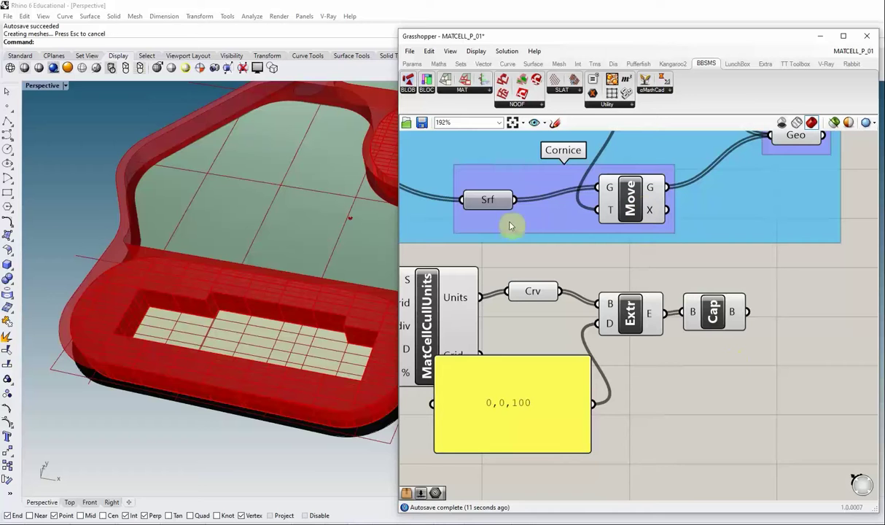
# Bake the Move component in the Cornice group onto Layer 02
pyautogui.click(631, 197)
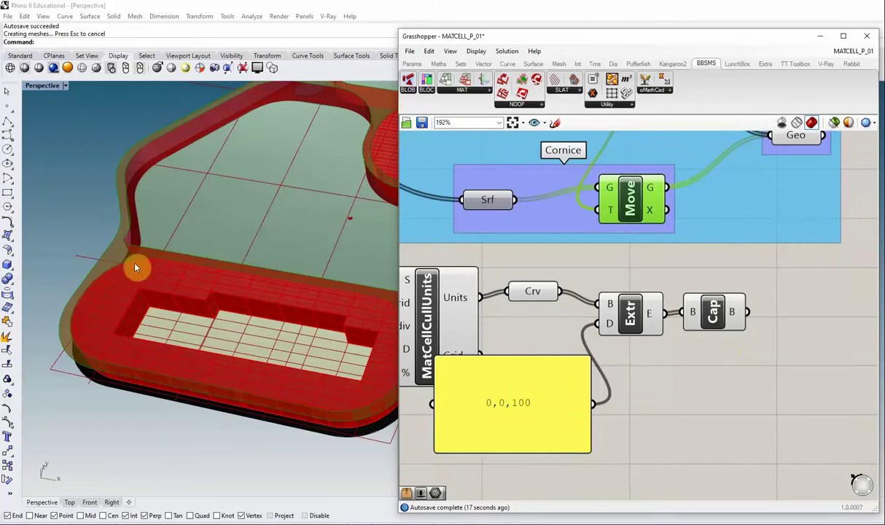
pyautogui.rightClick(634, 198)
pyautogui.click(662, 237)
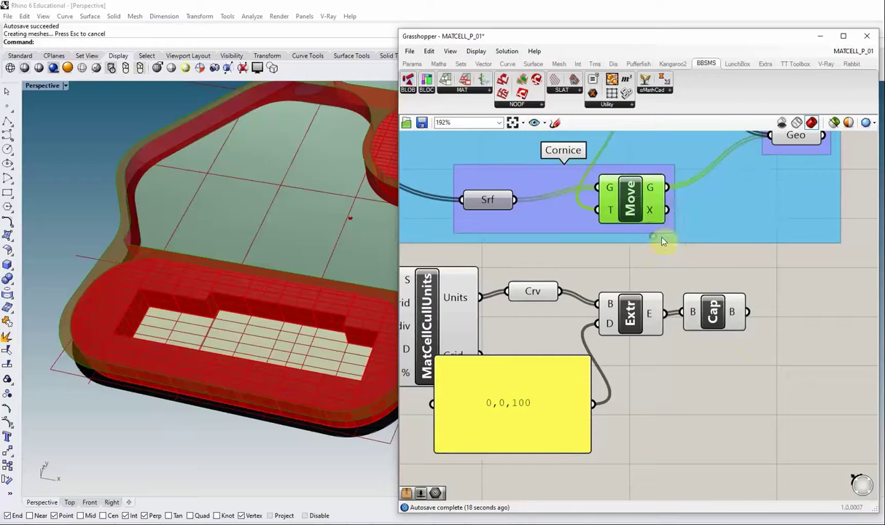
pyautogui.click(662, 333)
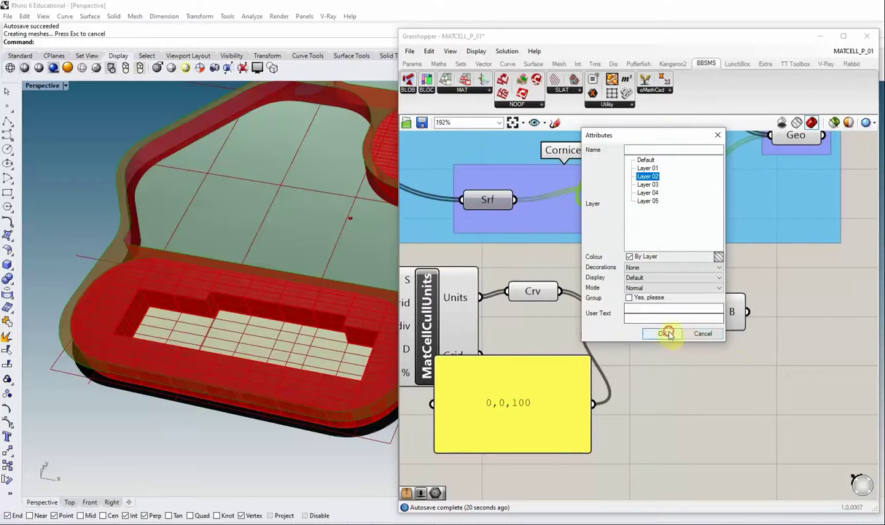
# Restrict the definition's preview to selected objects and set the Perspective viewport's display mode to Arctic
pyautogui.click(833, 124)
pyautogui.click(66, 87)
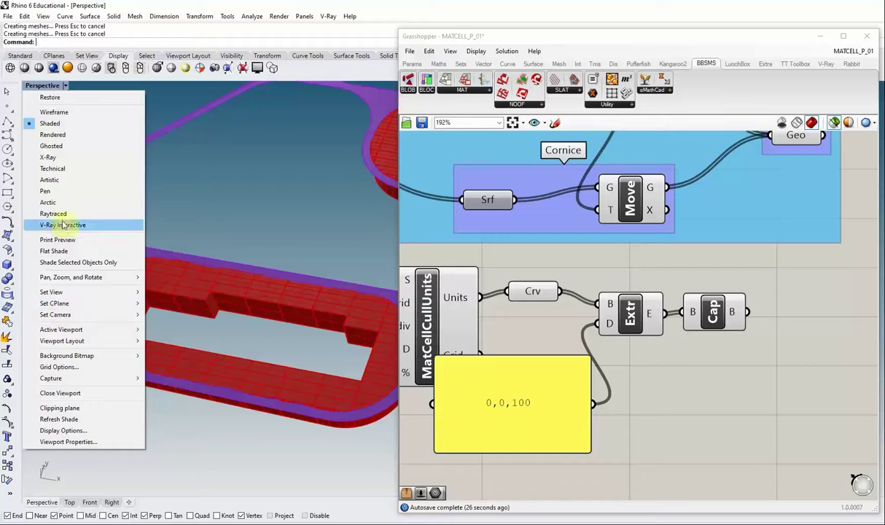
pyautogui.click(50, 202)
# Examine the baked building from several distances, comparing the units, inner courtyards and cornice in each room
pyautogui.moveTo(198, 362); pyautogui.dragTo(202, 342, button='right')
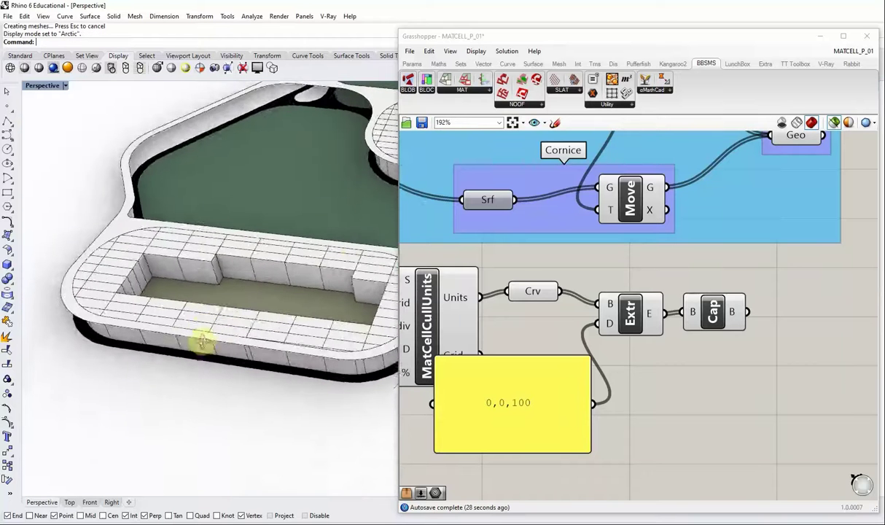
pyautogui.scroll(-5, 176, 355)
pyautogui.scroll(1, 340, 227)
pyautogui.scroll(3, 341, 228)
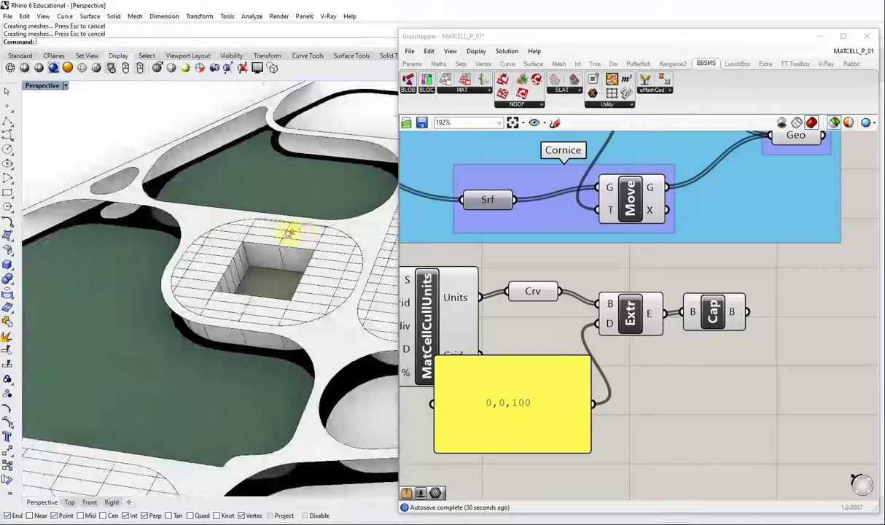
pyautogui.scroll(-2, 253, 227)
pyautogui.scroll(2, 181, 386)
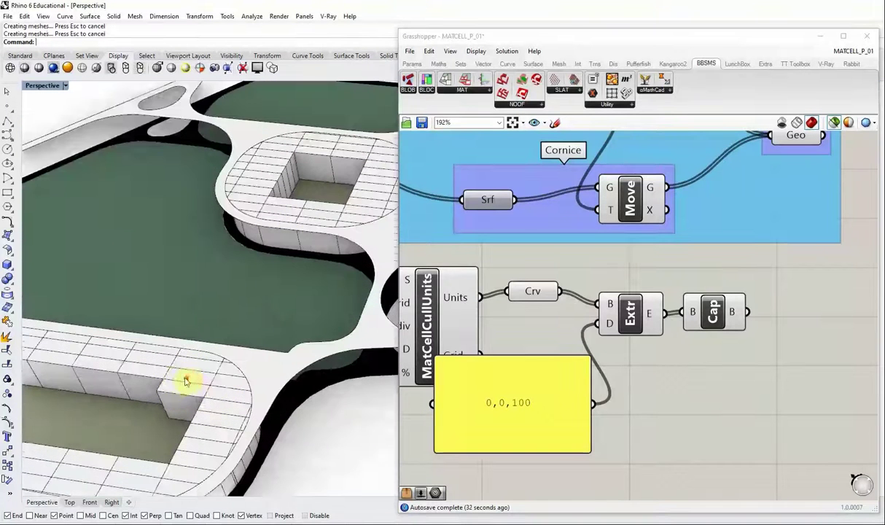
pyautogui.click(187, 380)
pyautogui.scroll(-5, 184, 394)
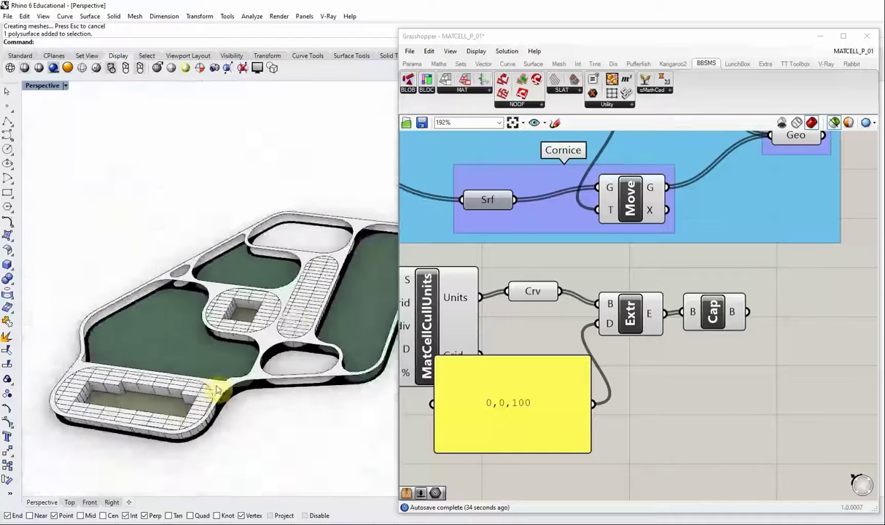
pyautogui.scroll(3, 292, 315)
pyautogui.scroll(2, 228, 295)
pyautogui.scroll(1, 228, 295)
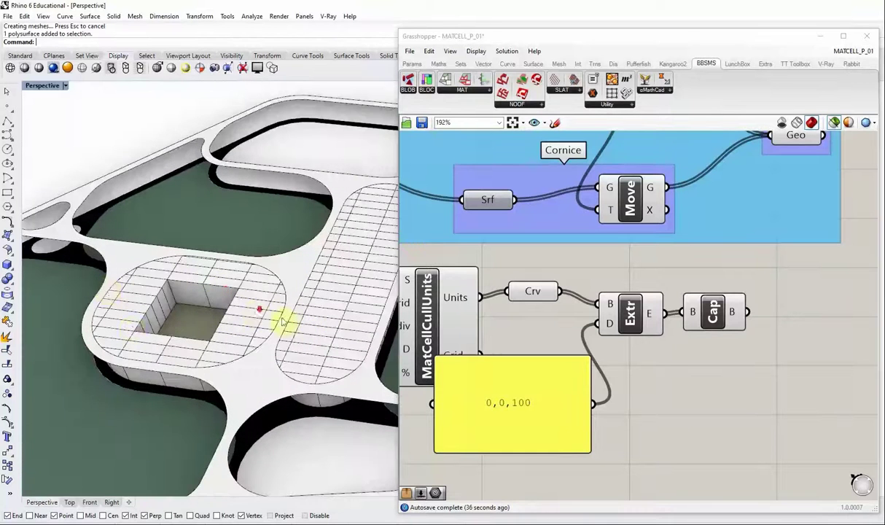
pyautogui.scroll(-4, 148, 411)
pyautogui.scroll(4, 49, 376)
pyautogui.scroll(-2, 136, 364)
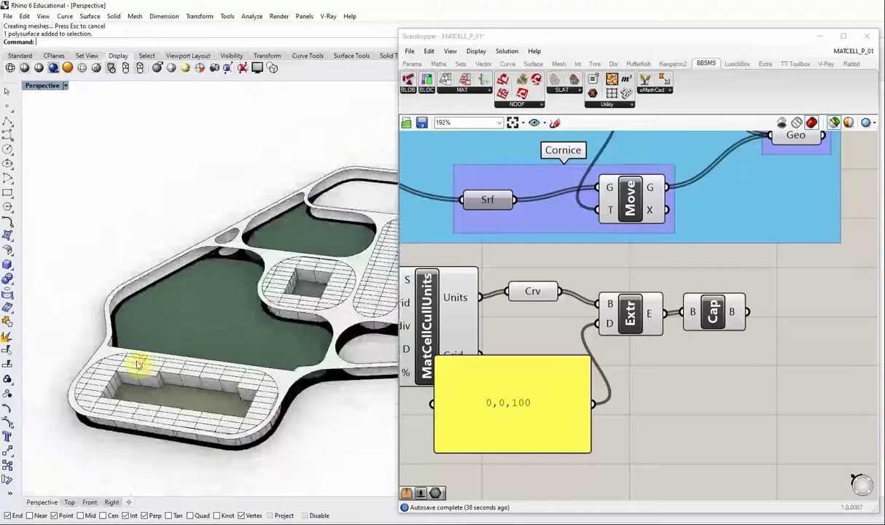
pyautogui.scroll(-2, 137, 364)
pyautogui.scroll(2, 197, 383)
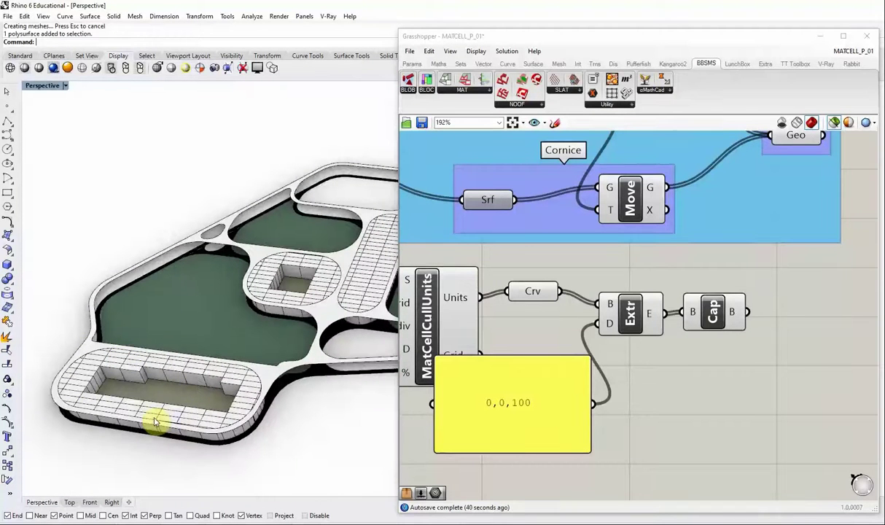
pyautogui.click(626, 362)
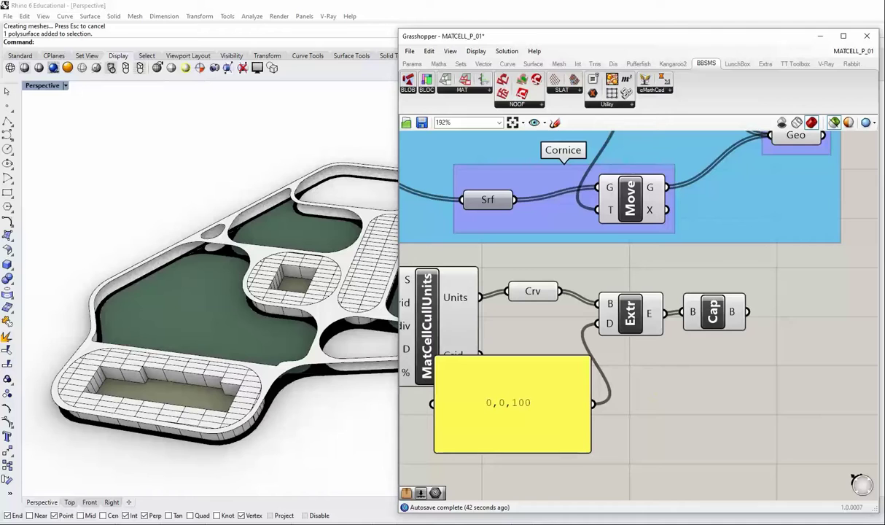